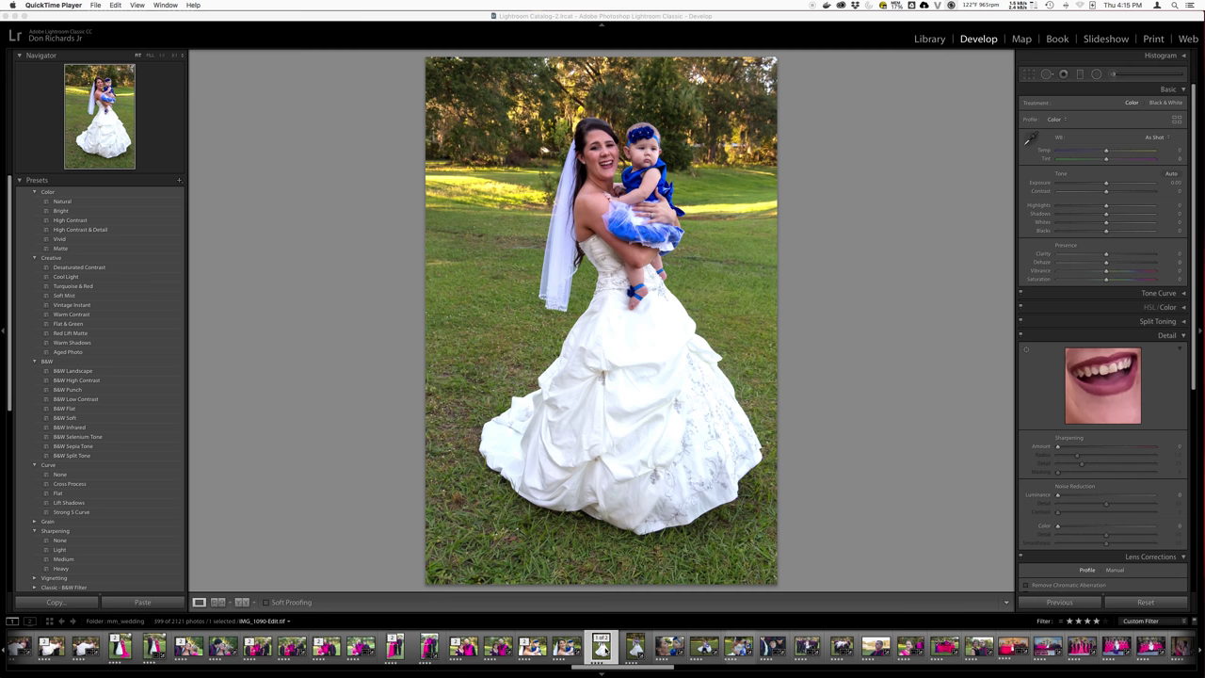
Apply the Bright preset to the mother-and-baby close-up and raise sharpening Amount to 124
click(669, 646)
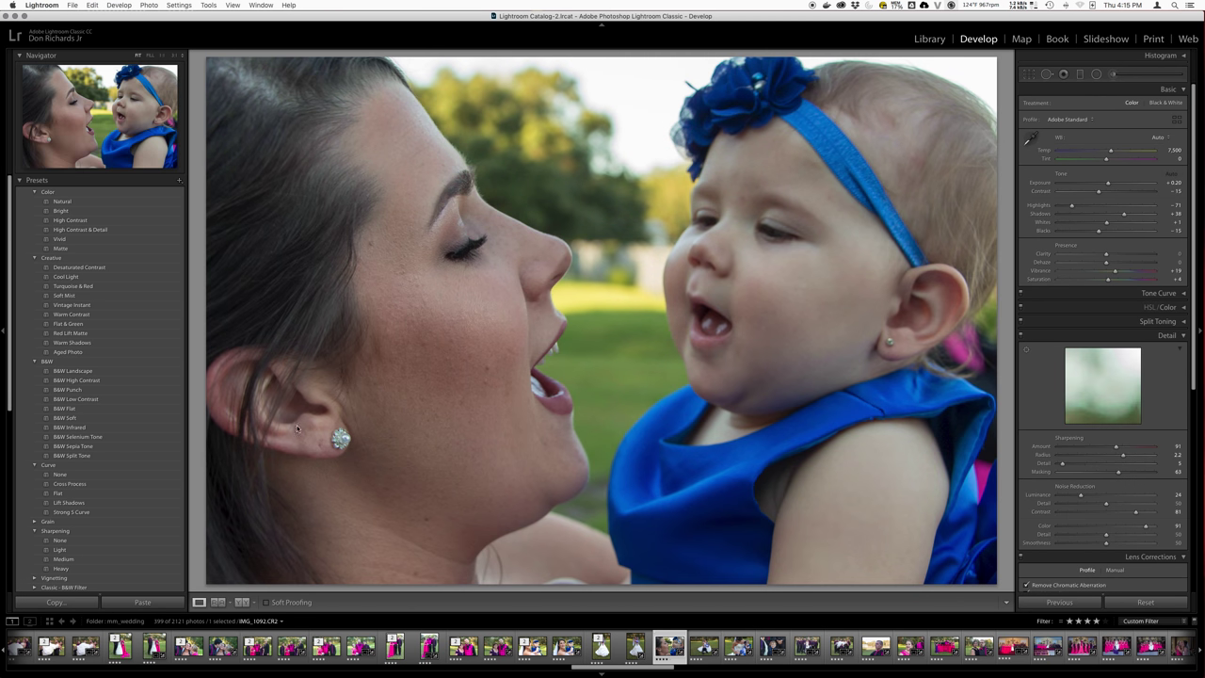
click(64, 211)
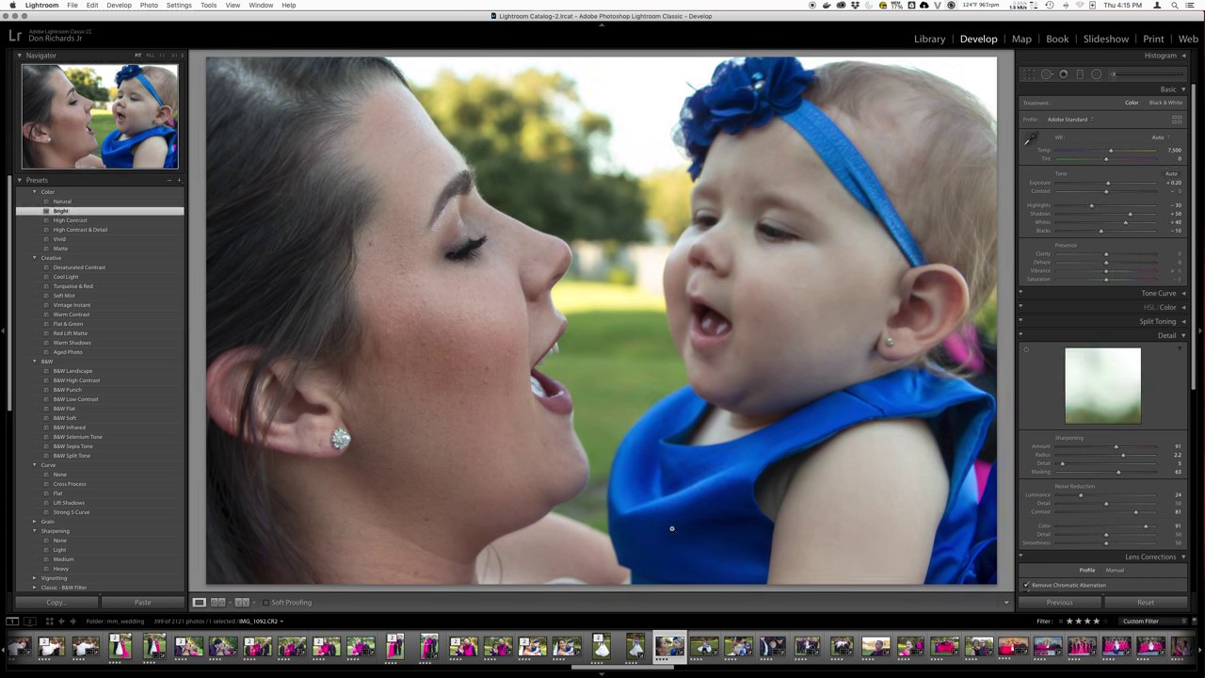
click(1106, 372)
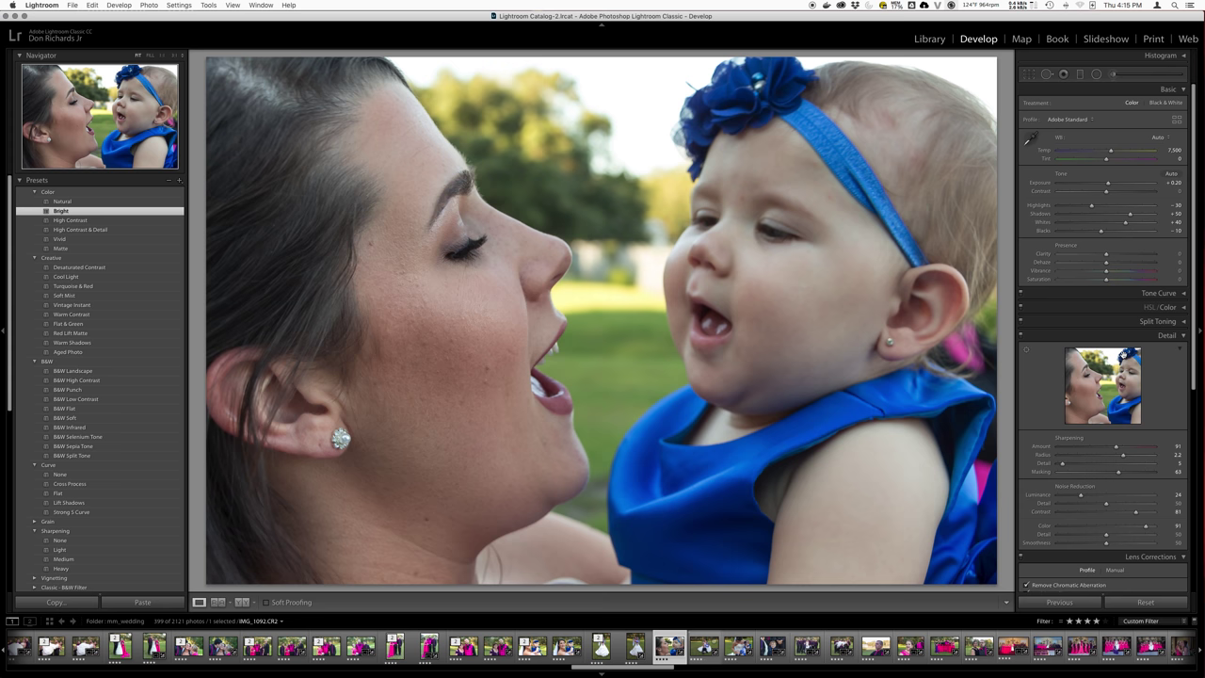
click(1116, 360)
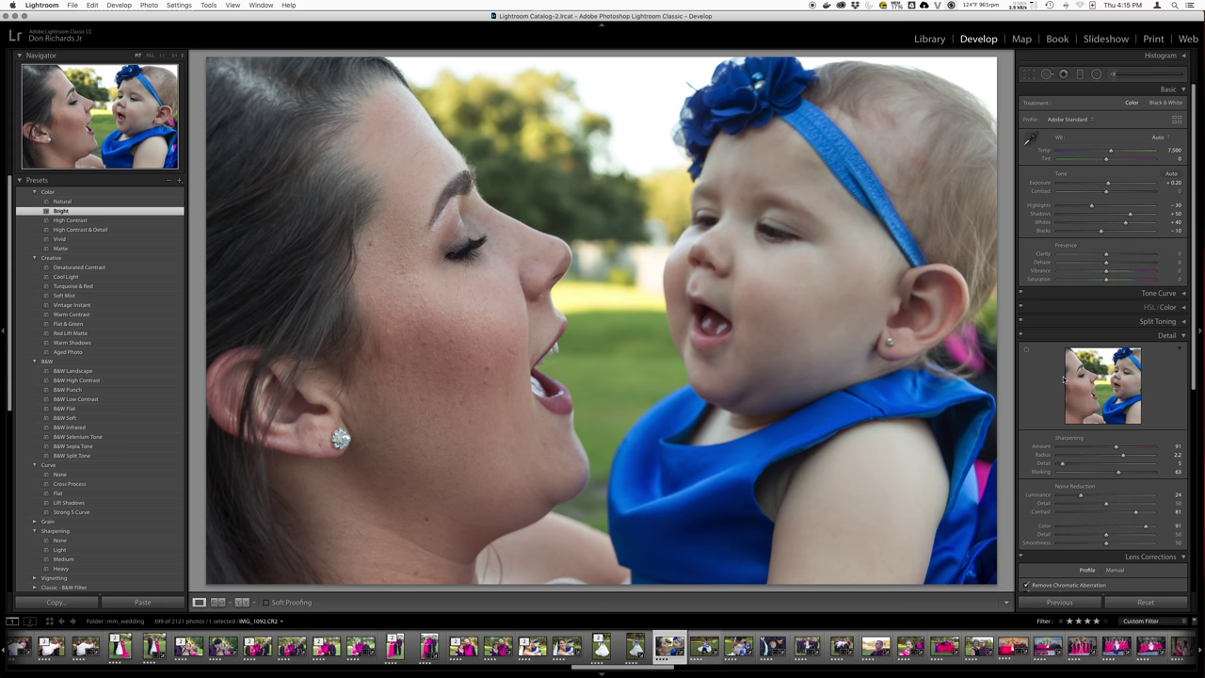
mouse_move(1087, 376)
mouse_down()
mouse_move(1156, 377)
mouse_move(1151, 368)
mouse_up()
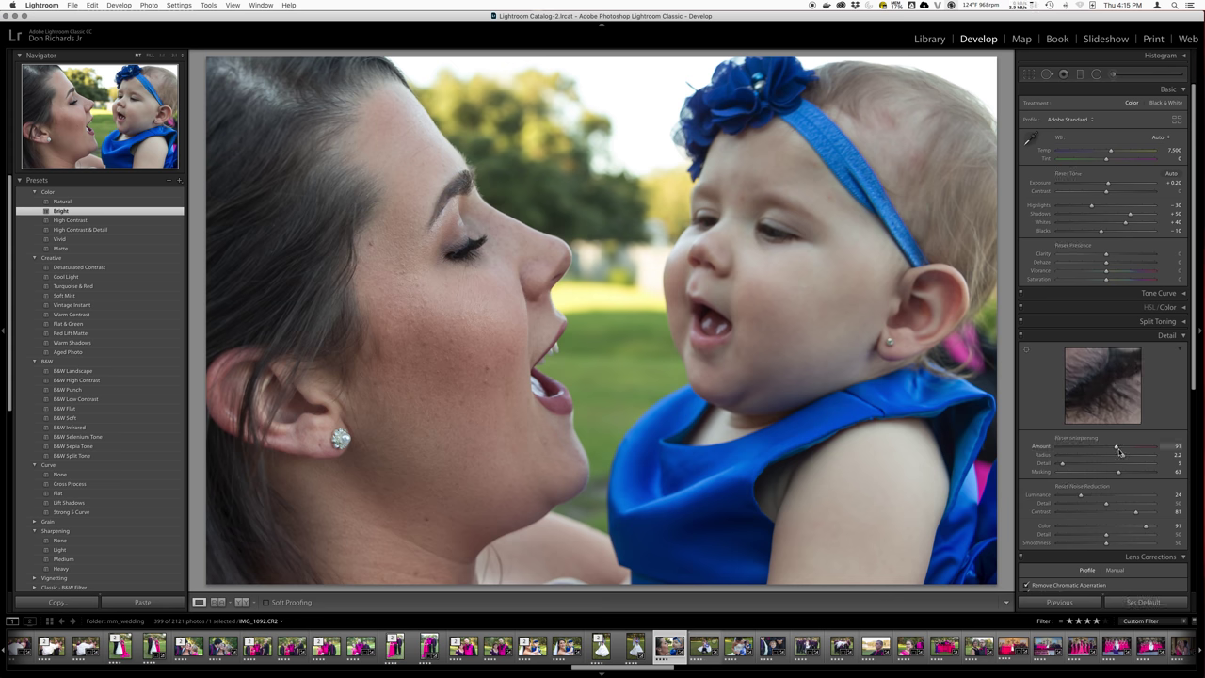
mouse_move(1119, 448)
mouse_down()
mouse_move(1138, 446)
mouse_move(1133, 473)
mouse_move(1139, 455)
mouse_move(1066, 466)
mouse_move(1104, 498)
mouse_move(1135, 504)
mouse_move(1080, 499)
mouse_move(1101, 497)
mouse_up()
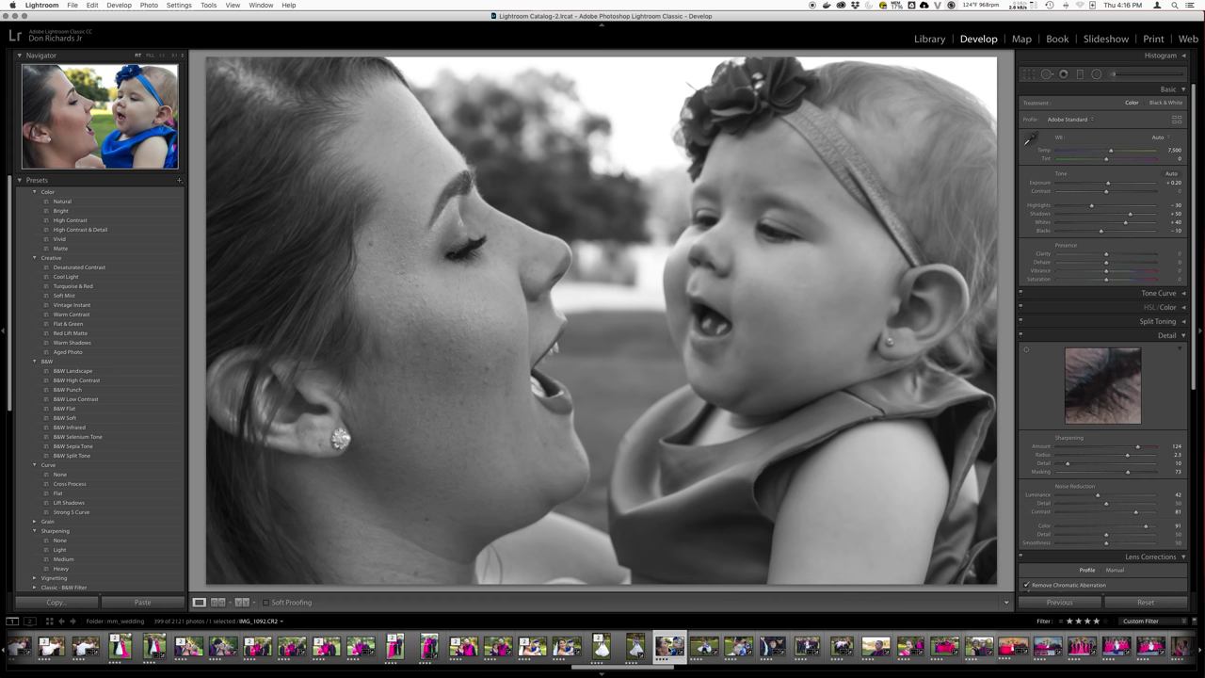
Run Dfine 2's automatic noise reduction on the photo and save it as IMG_1092-Edit.tif
right_click(669, 650)
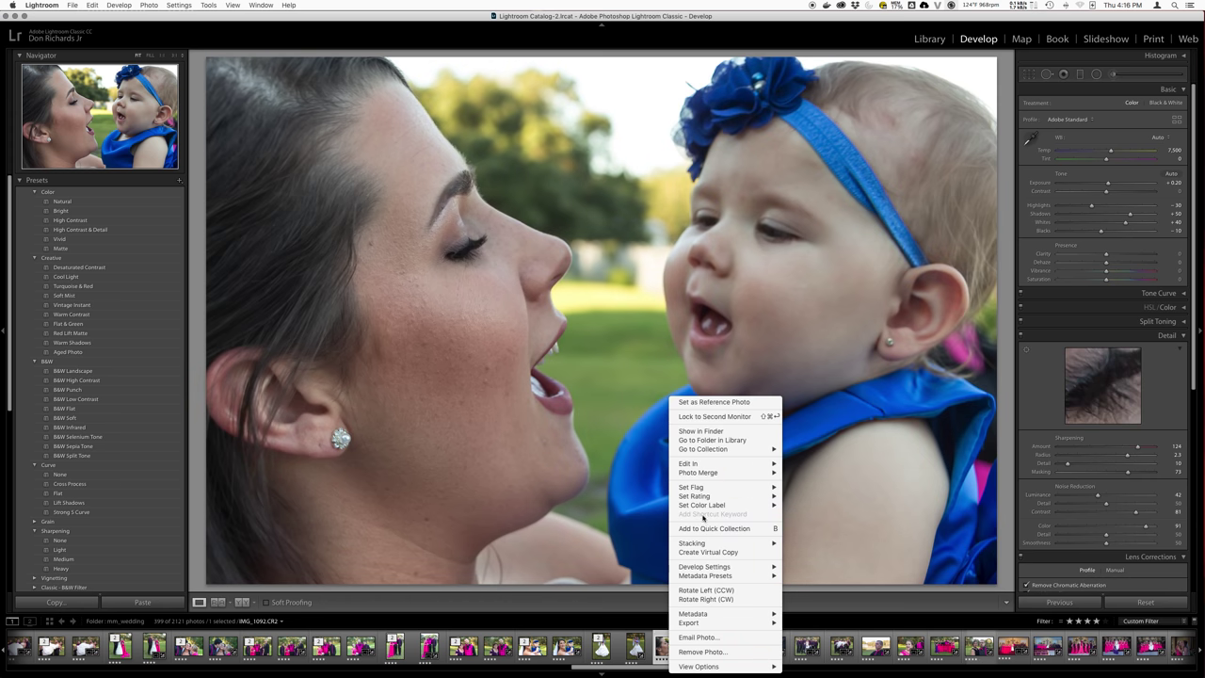
click(826, 509)
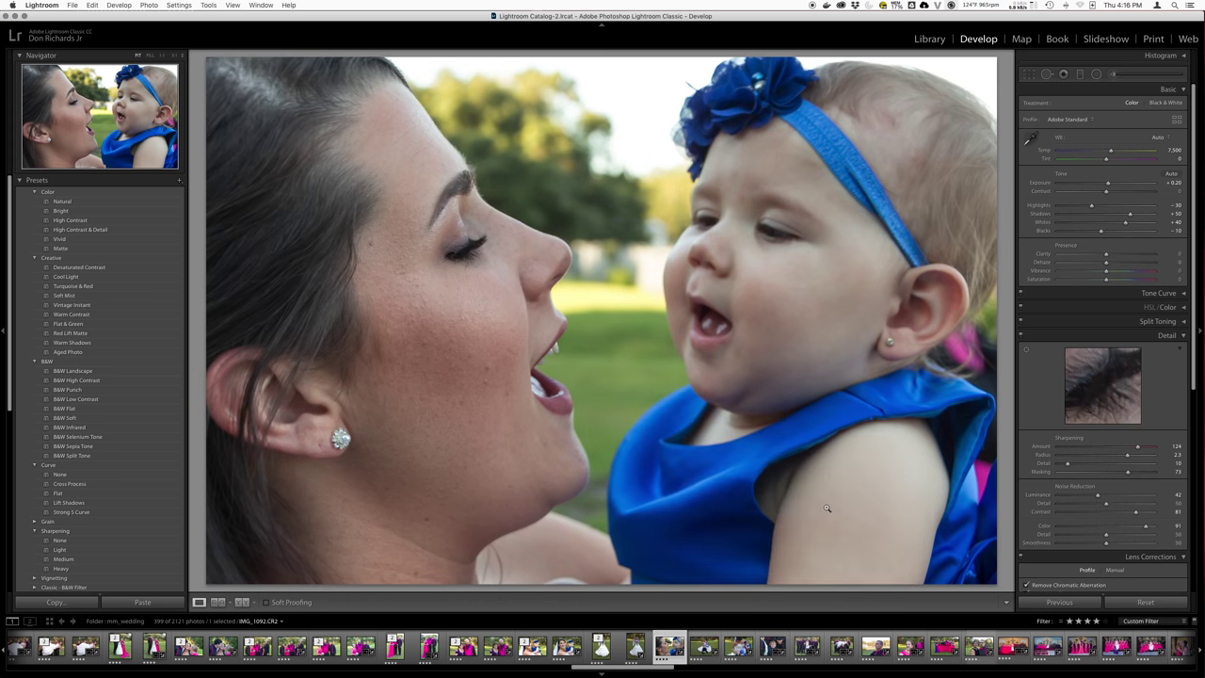
key(Return)
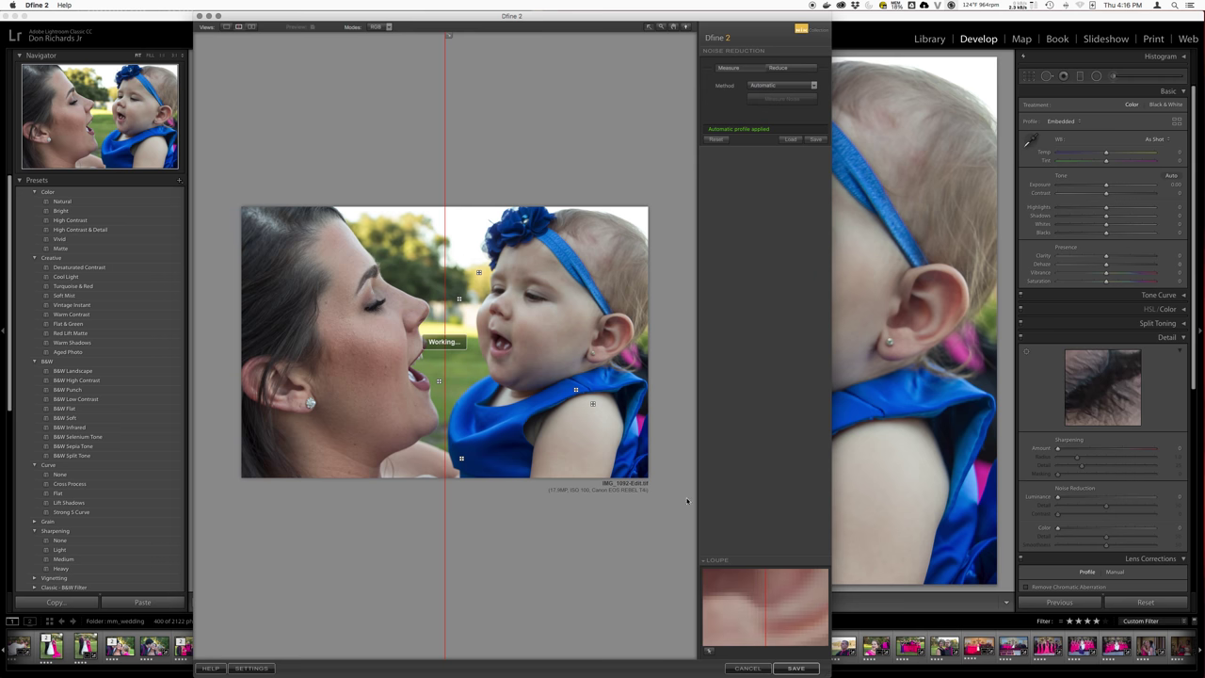
click(797, 668)
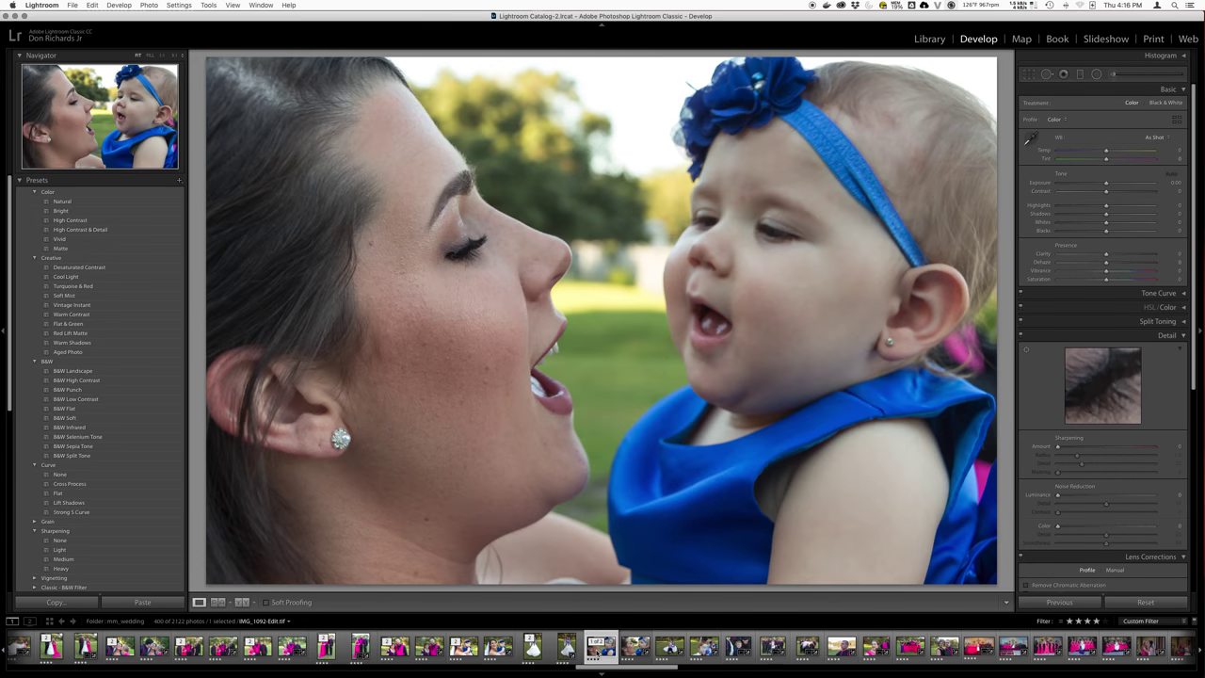
Open the original edited photo in Viveza 2
right_click(597, 651)
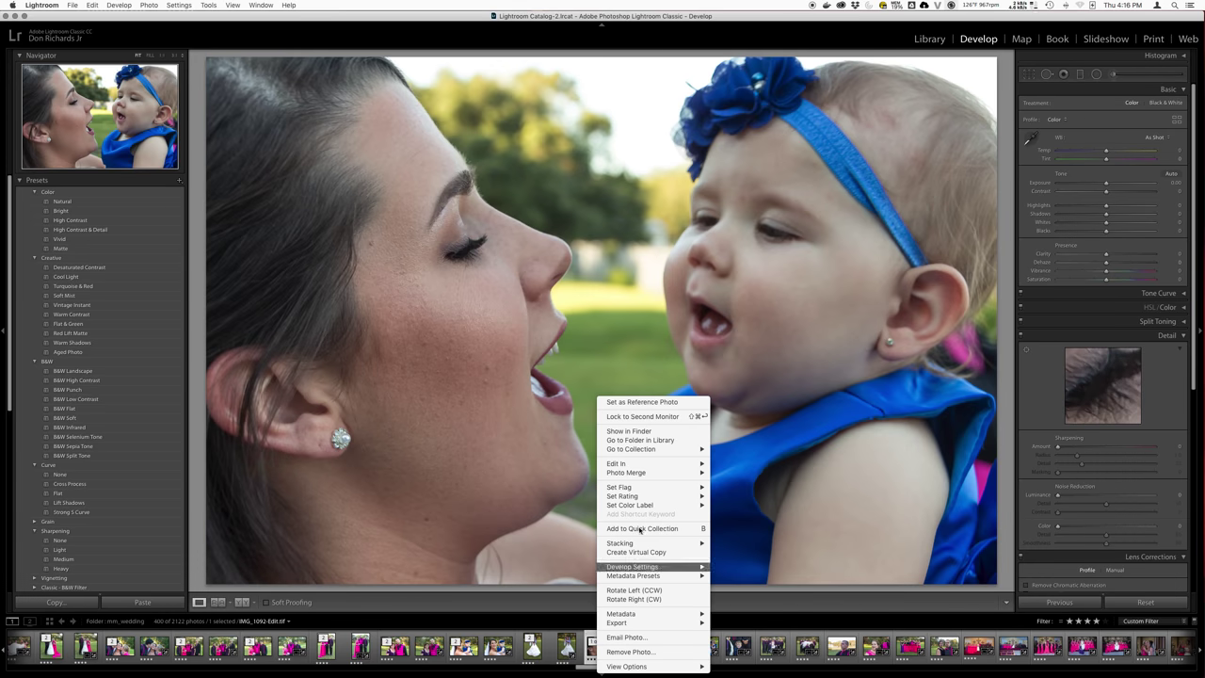
click(789, 544)
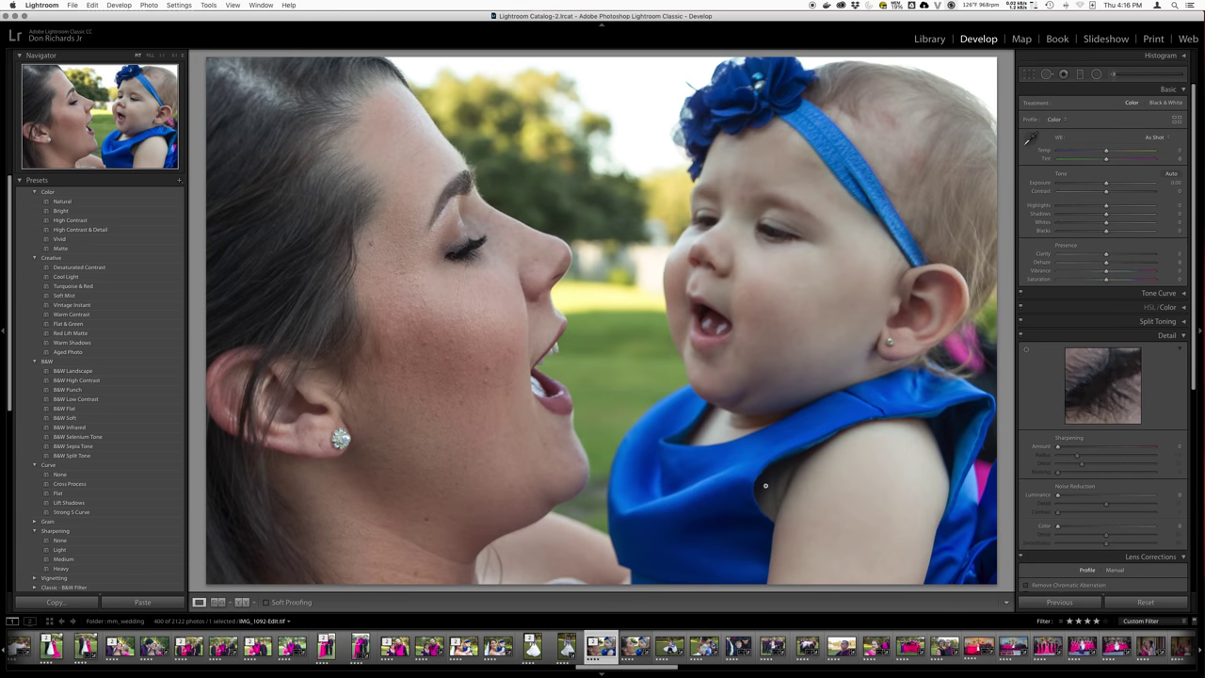
click(561, 226)
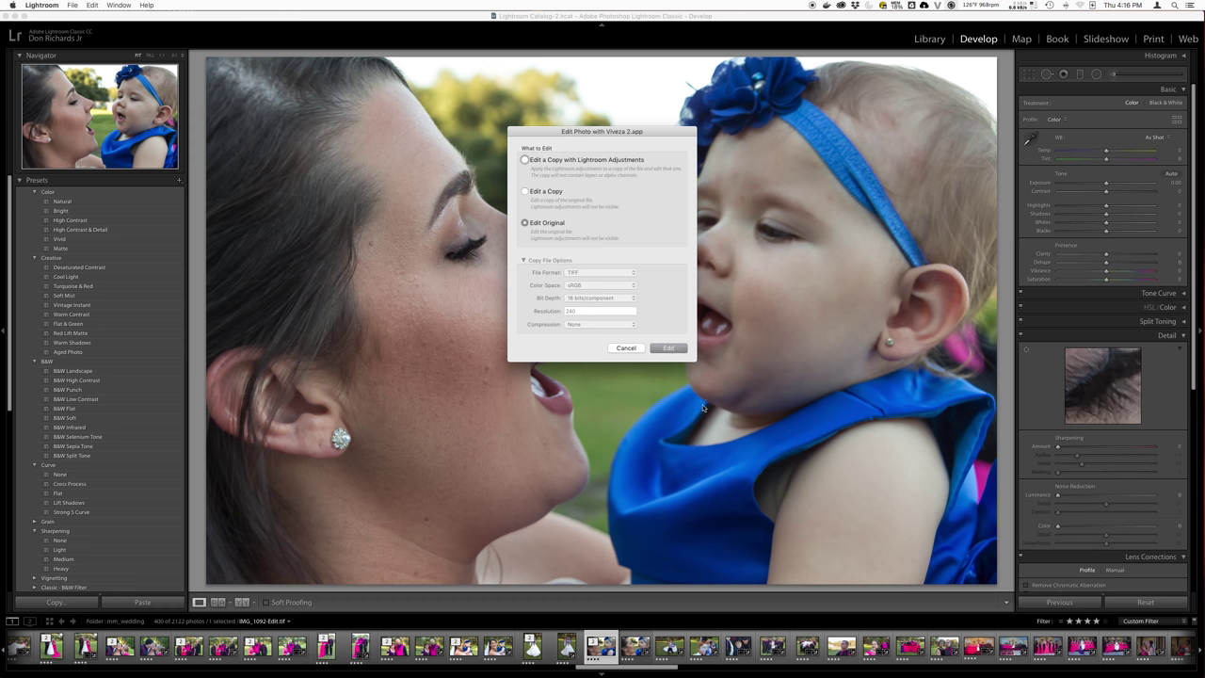
click(668, 348)
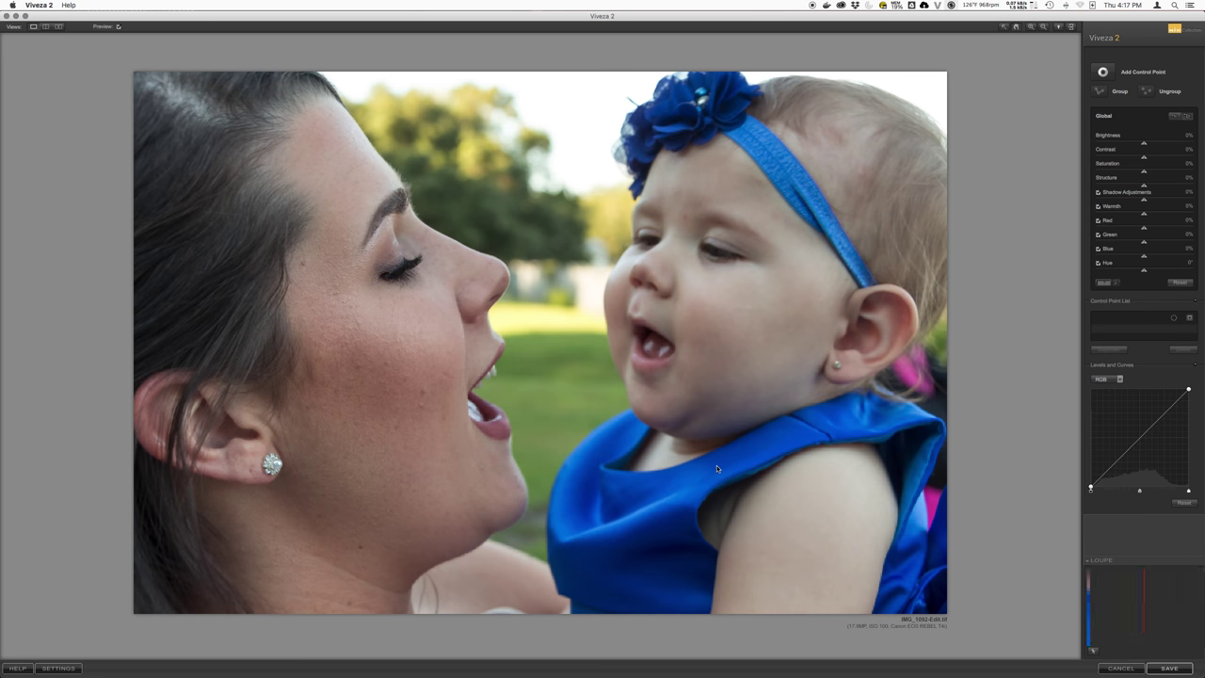
Pull in the curve's white point, set Warmth to 10%, lower Saturation slightly, and save
drag(1189, 493, 1176, 493)
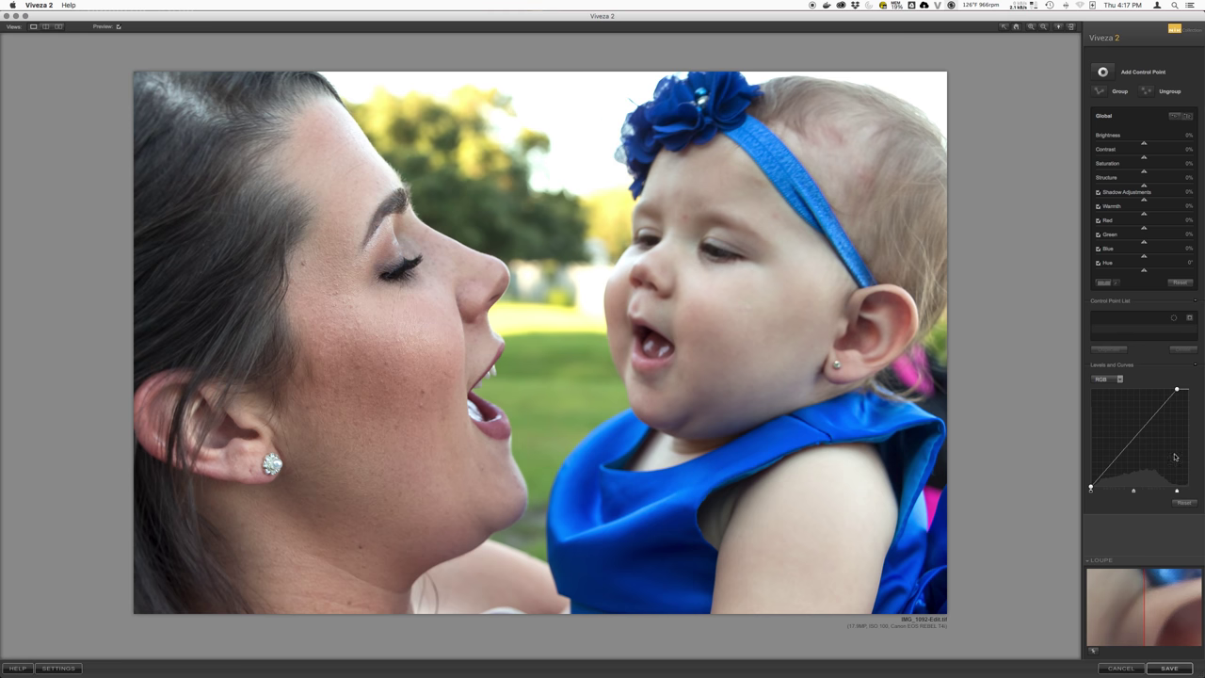
drag(1144, 212, 1152, 214)
drag(1146, 173, 1147, 187)
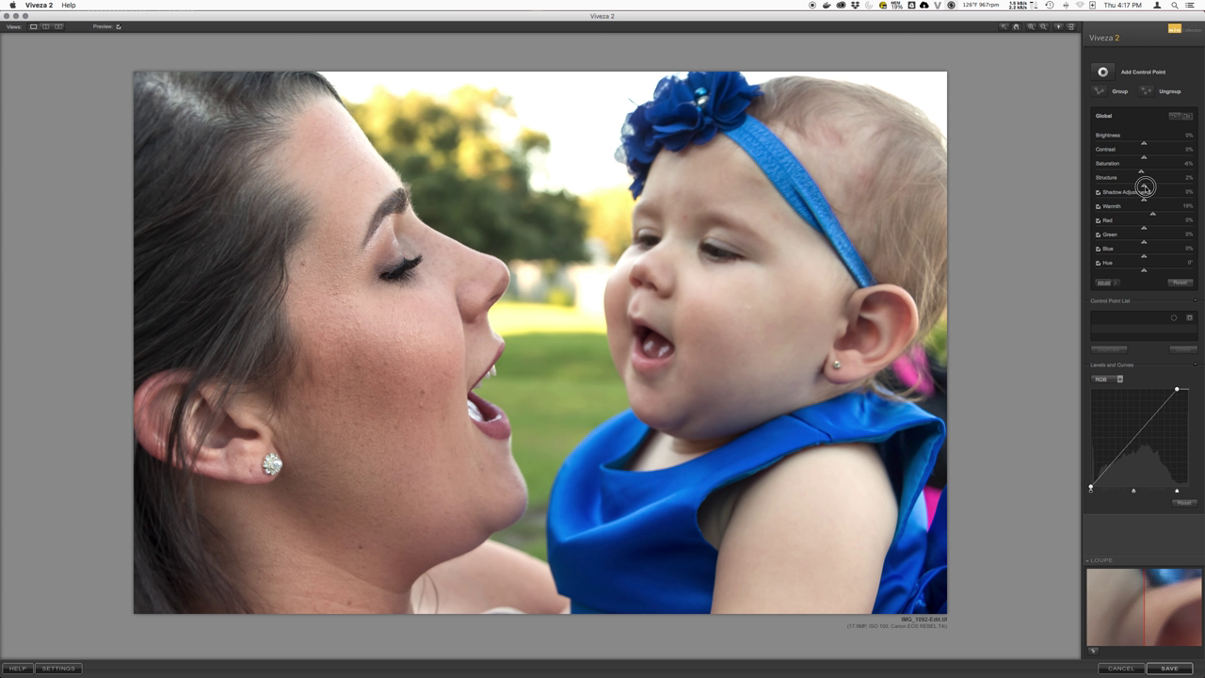
click(1174, 659)
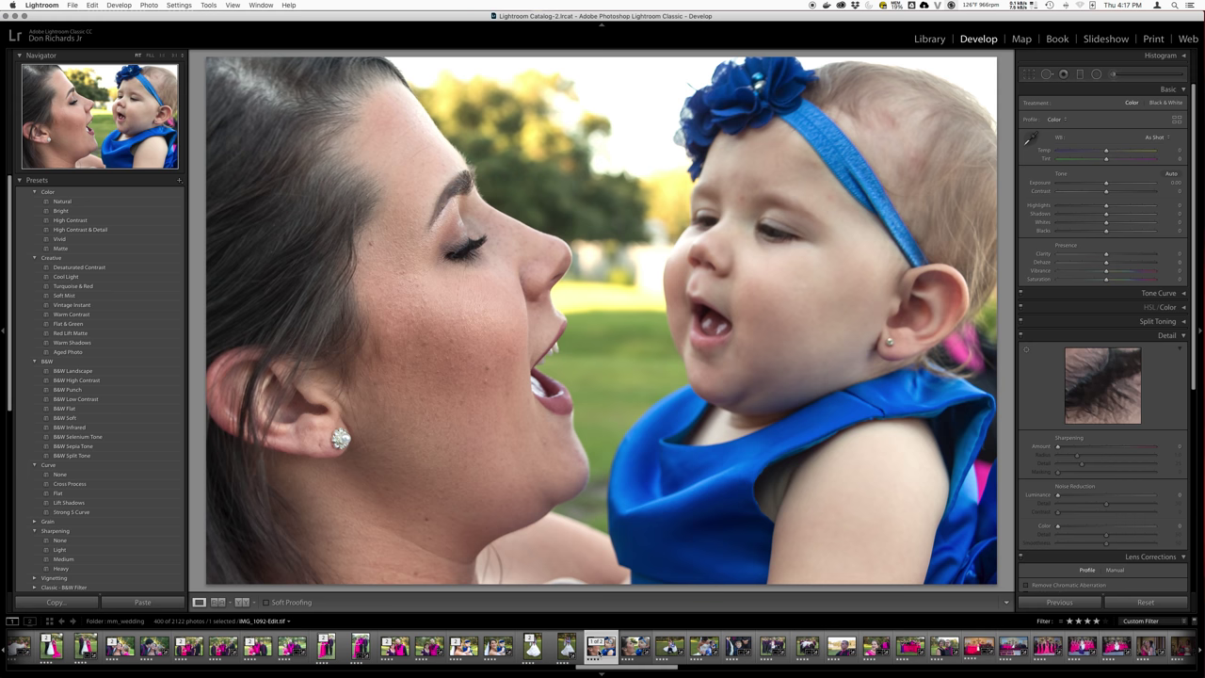
Open the original photo in Color Efex Pro 4
right_click(599, 648)
mouse_move(652, 463)
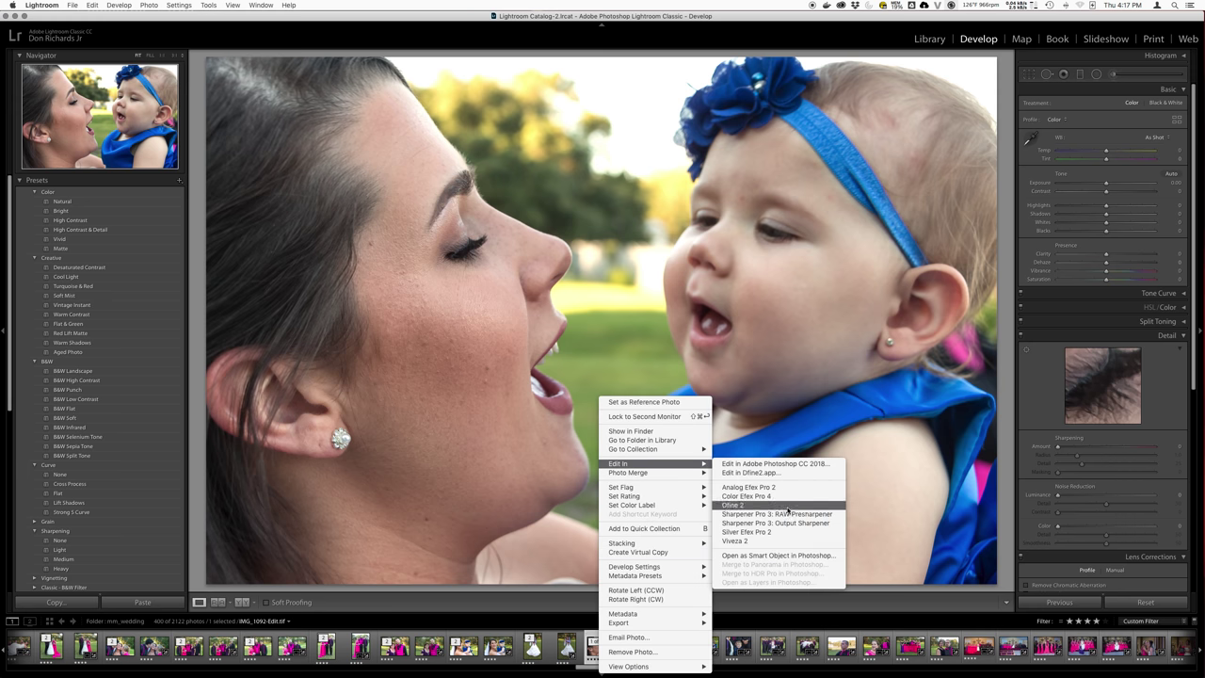
click(783, 497)
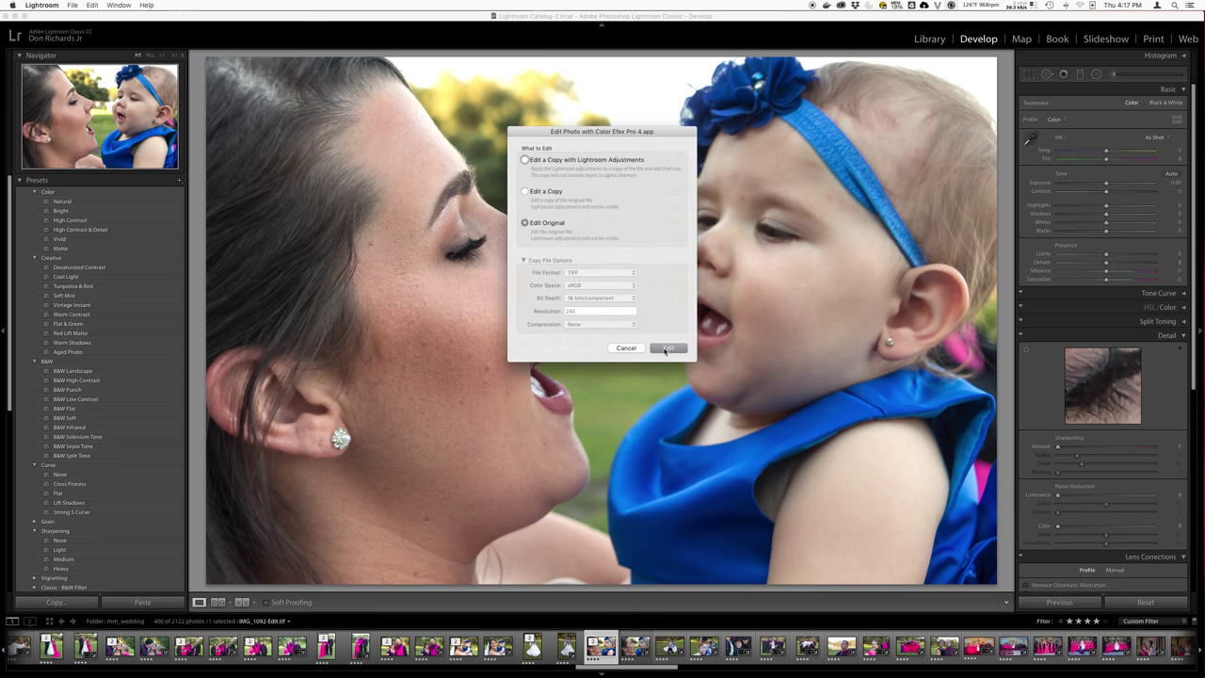
click(677, 350)
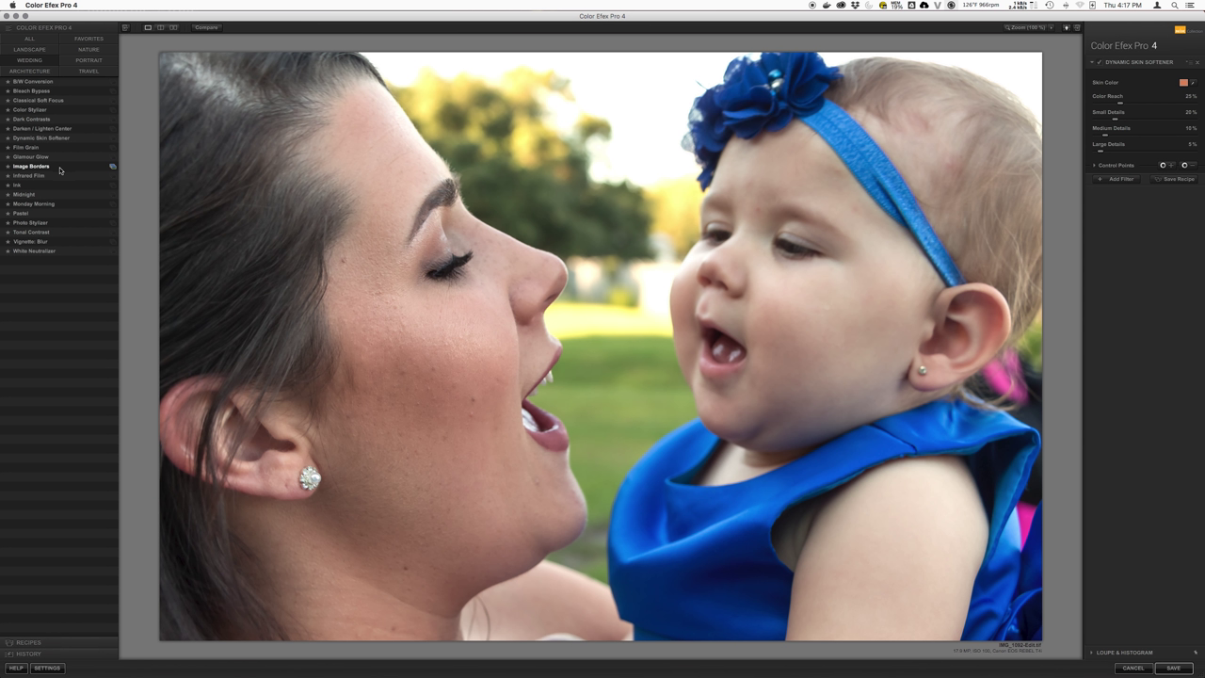
Stack Dynamic Skin Softener, Pro Contrast and Sunlight filters on the photo
click(50, 139)
click(1142, 176)
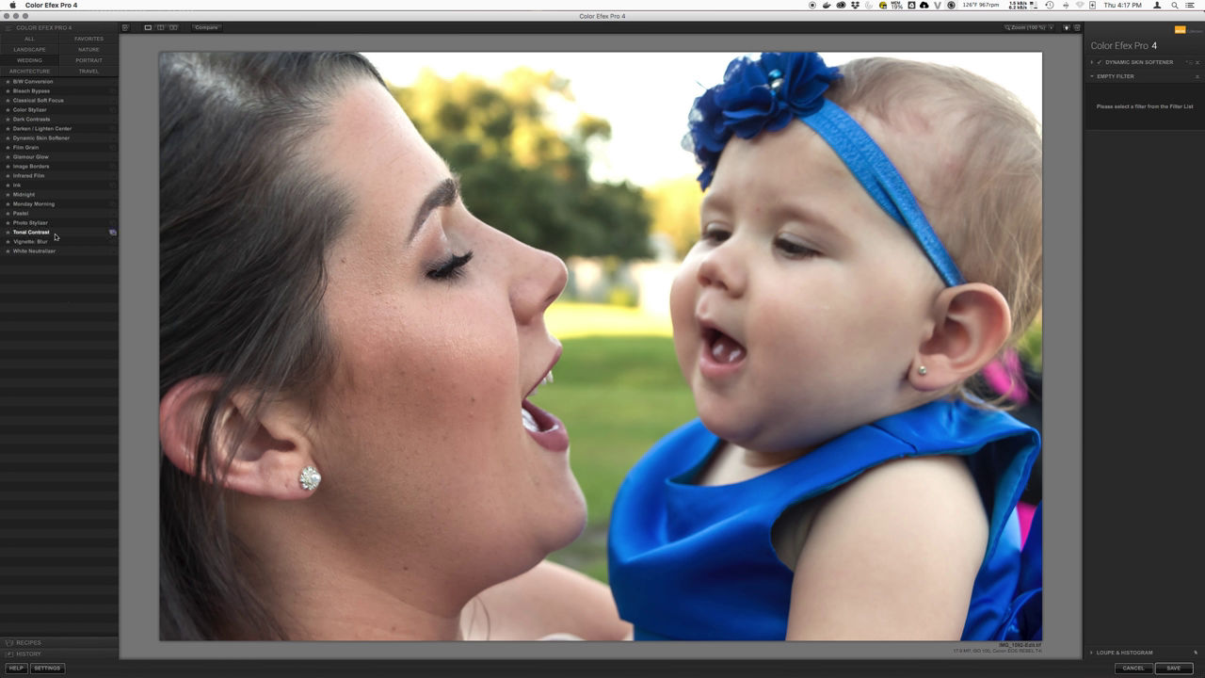
click(31, 38)
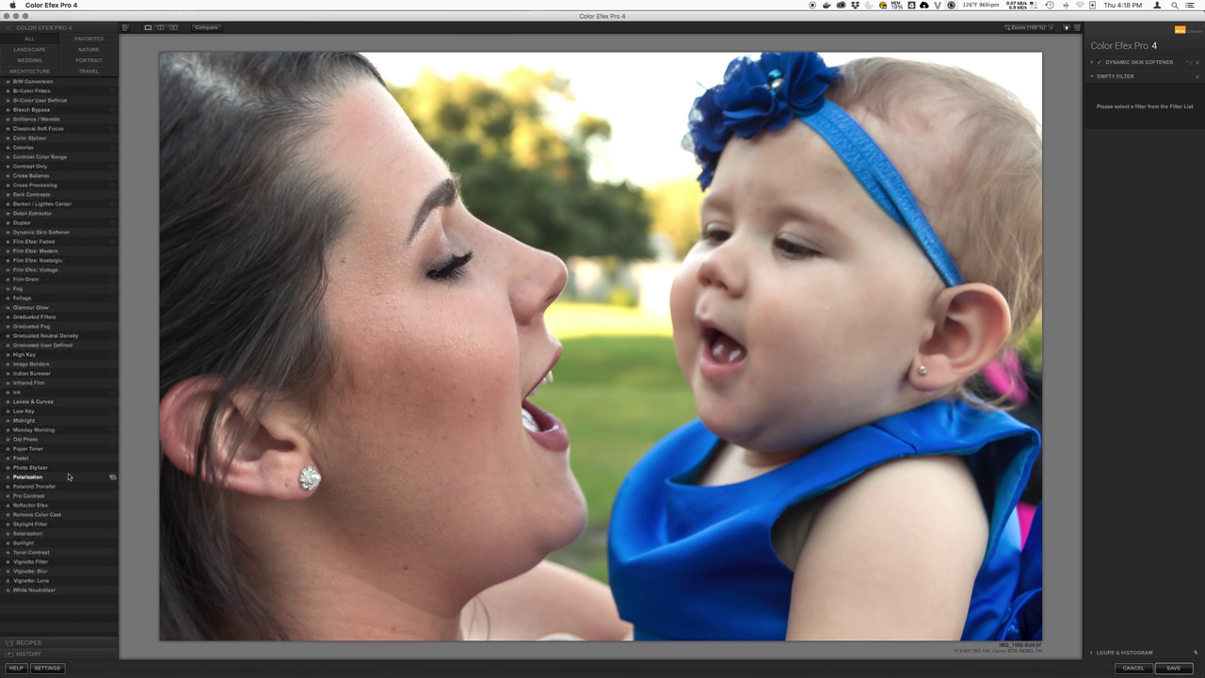
click(72, 498)
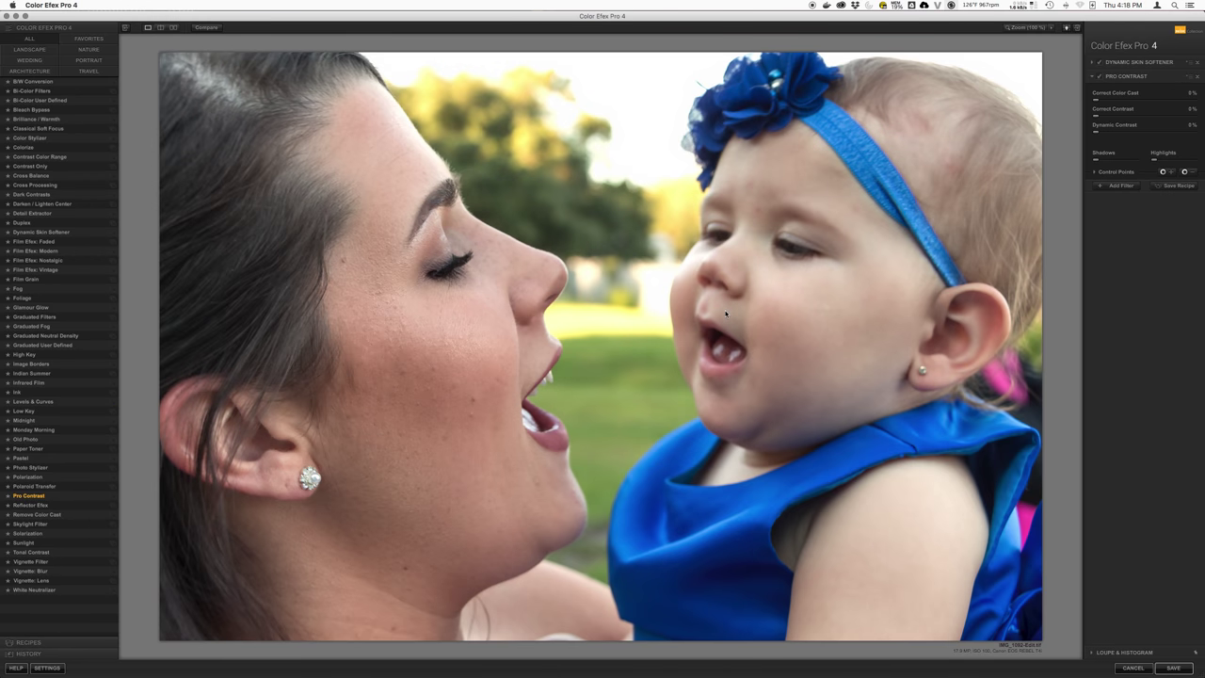
click(1158, 311)
click(1117, 185)
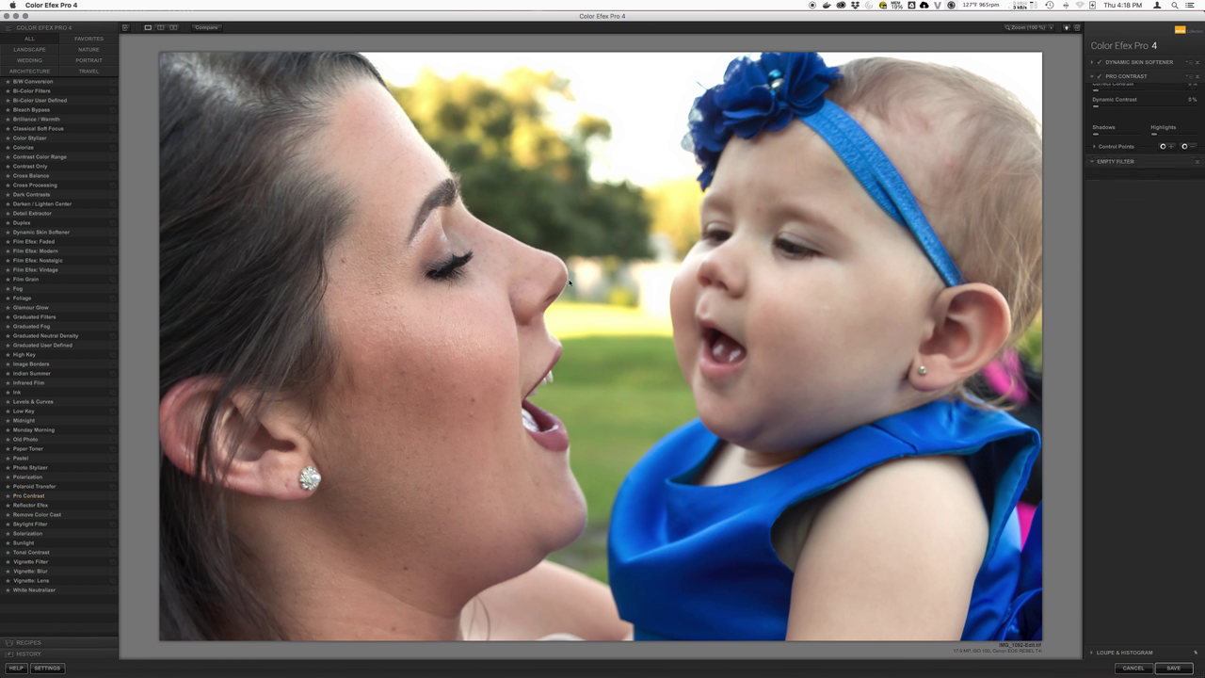
click(62, 546)
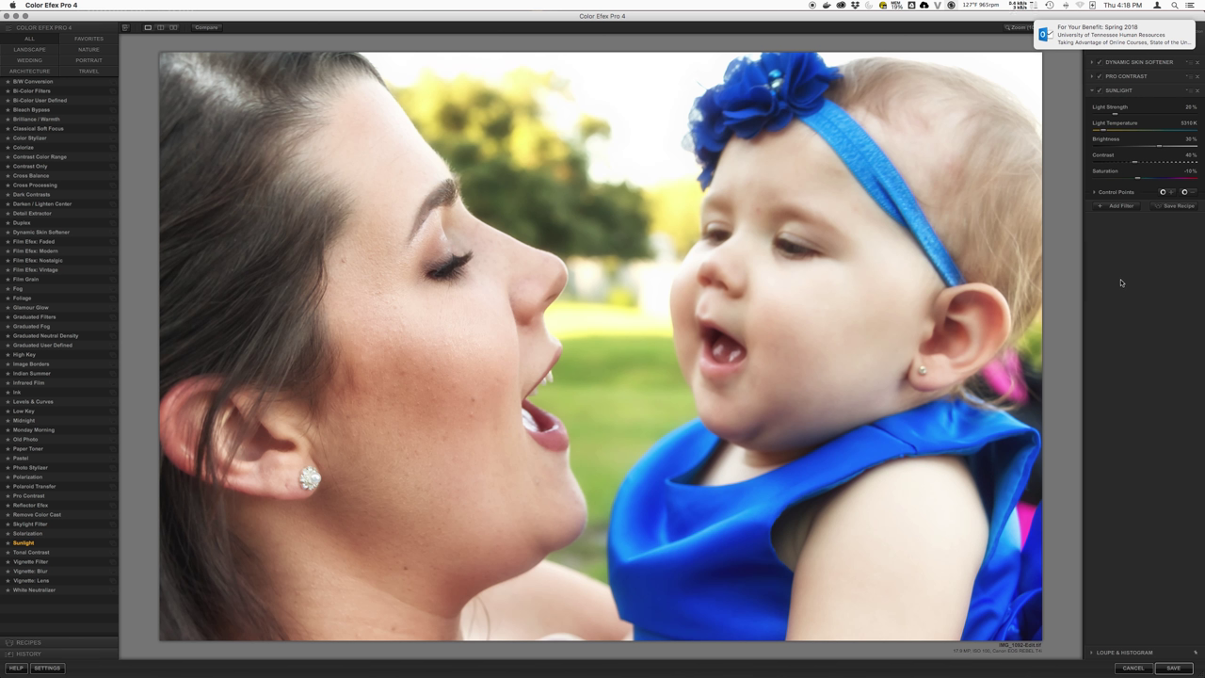
Adjust the Sunlight filter's Brightness up, then back down, and save to Lightroom
mouse_move(1165, 149)
mouse_down()
mouse_move(1181, 151)
mouse_move(1115, 149)
mouse_move(1164, 149)
mouse_up()
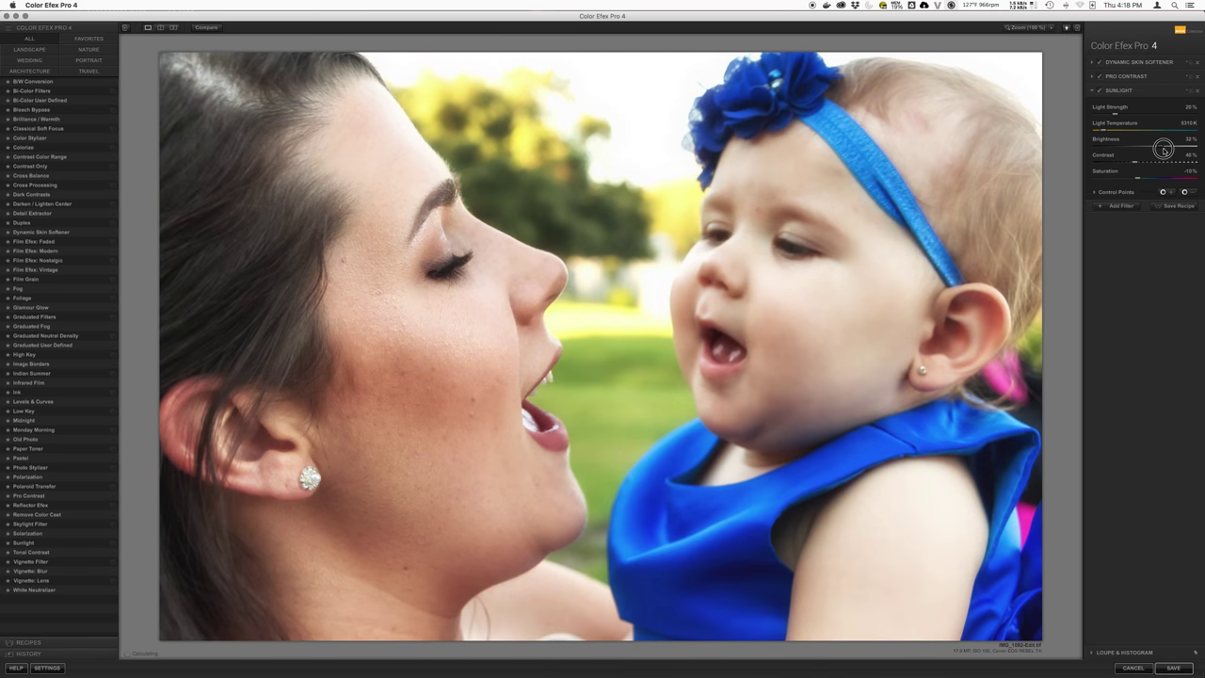
drag(1164, 149, 1147, 153)
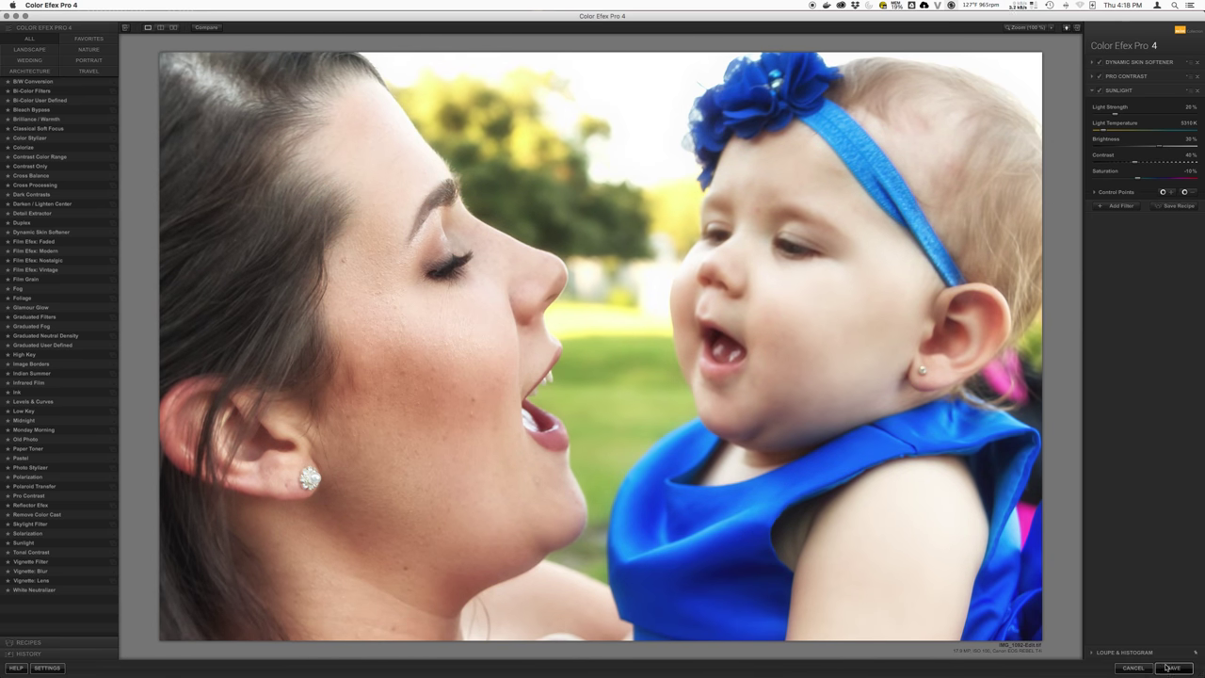
click(1167, 669)
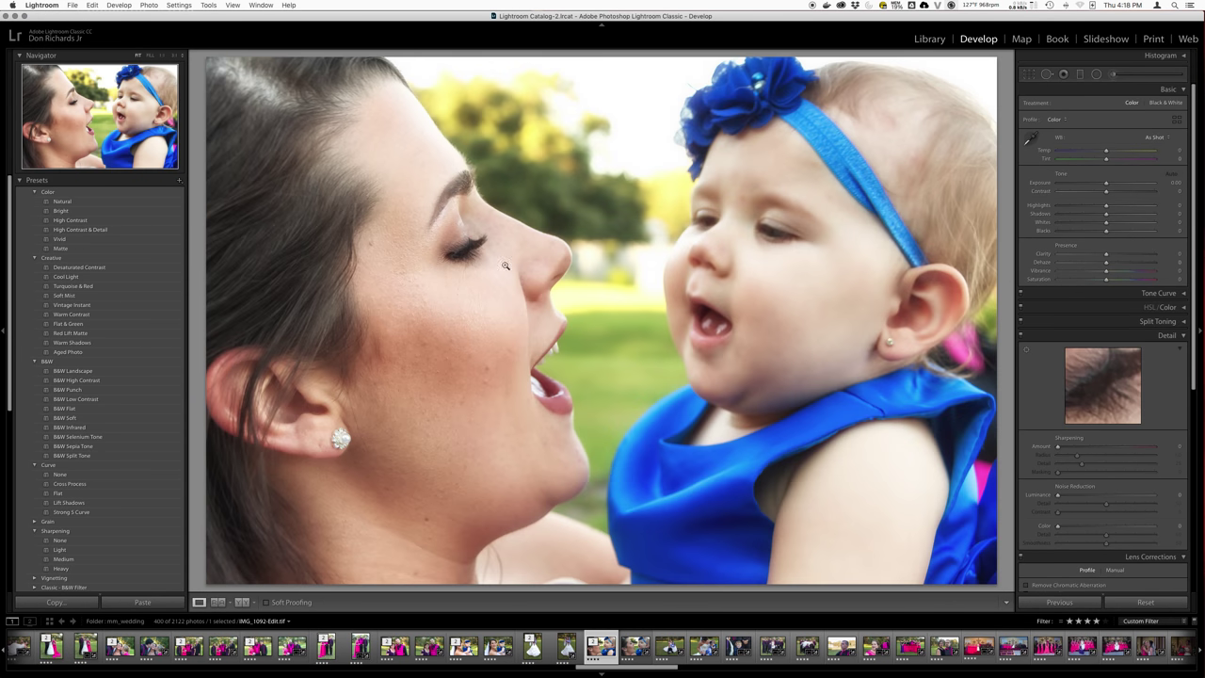
Export the finished mother-and-baby photo, then select the family-on-grass photo
right_click(602, 646)
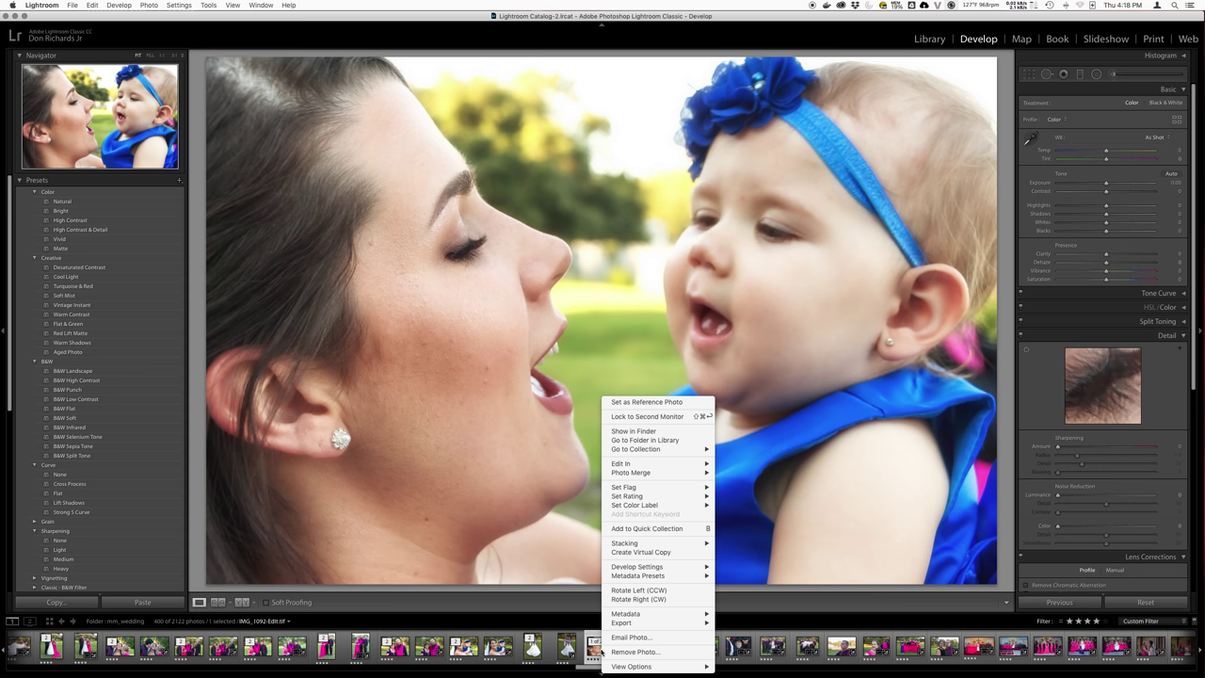
mouse_move(622, 622)
click(779, 580)
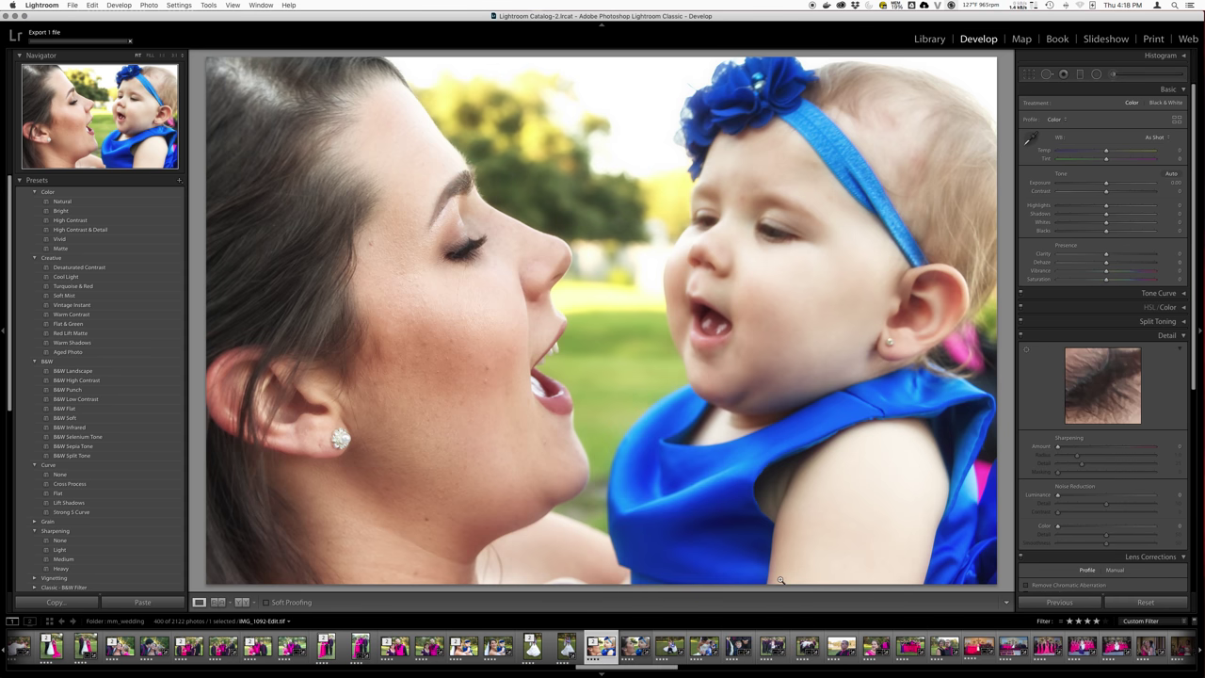
click(669, 646)
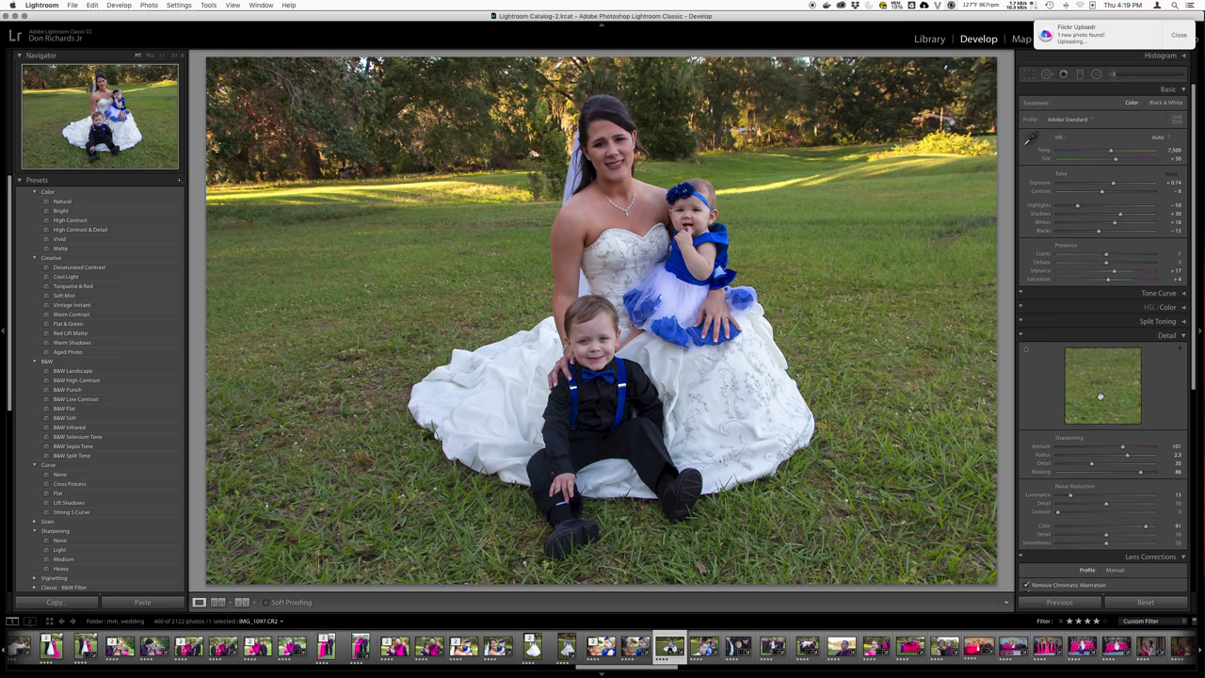
With the preview on the boy's face, set sharpening Amount 131, Luminance 31, Contrast 38
drag(1100, 398, 1120, 389)
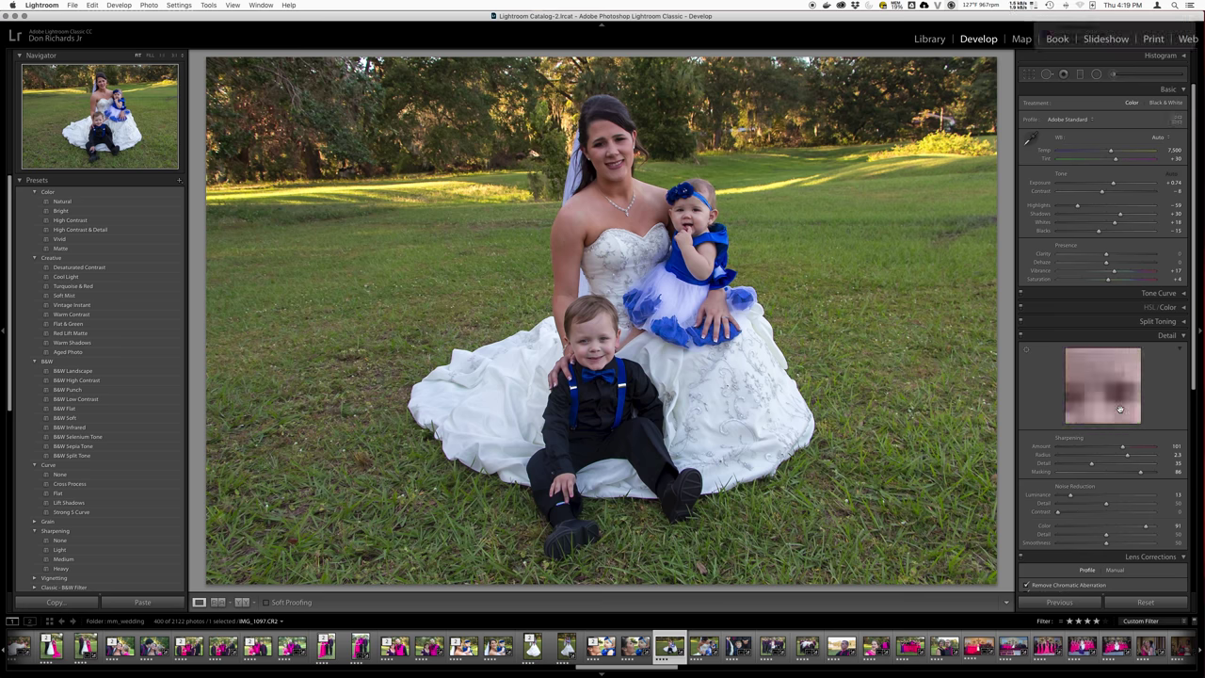
key(alt)
mouse_move(1124, 450)
mouse_down()
mouse_move(1144, 446)
mouse_move(1128, 474)
mouse_move(1142, 473)
mouse_move(1135, 456)
mouse_move(1072, 464)
mouse_move(1127, 497)
mouse_move(1093, 515)
mouse_up()
key(alt)
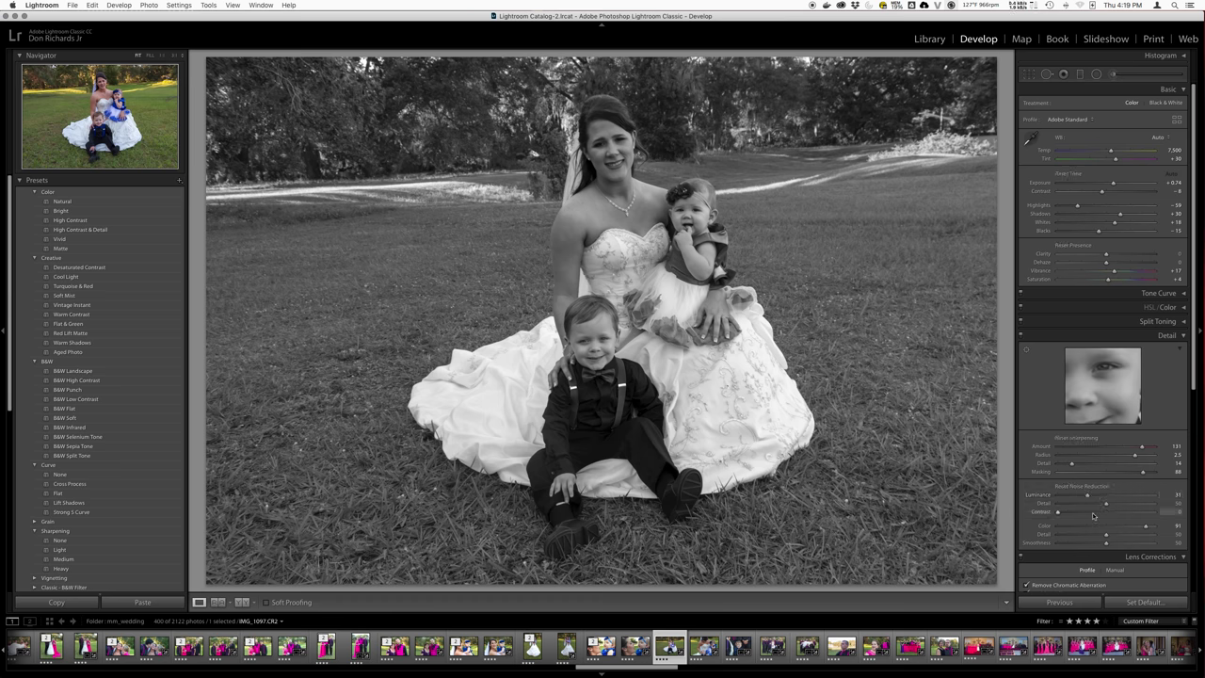
click(1093, 514)
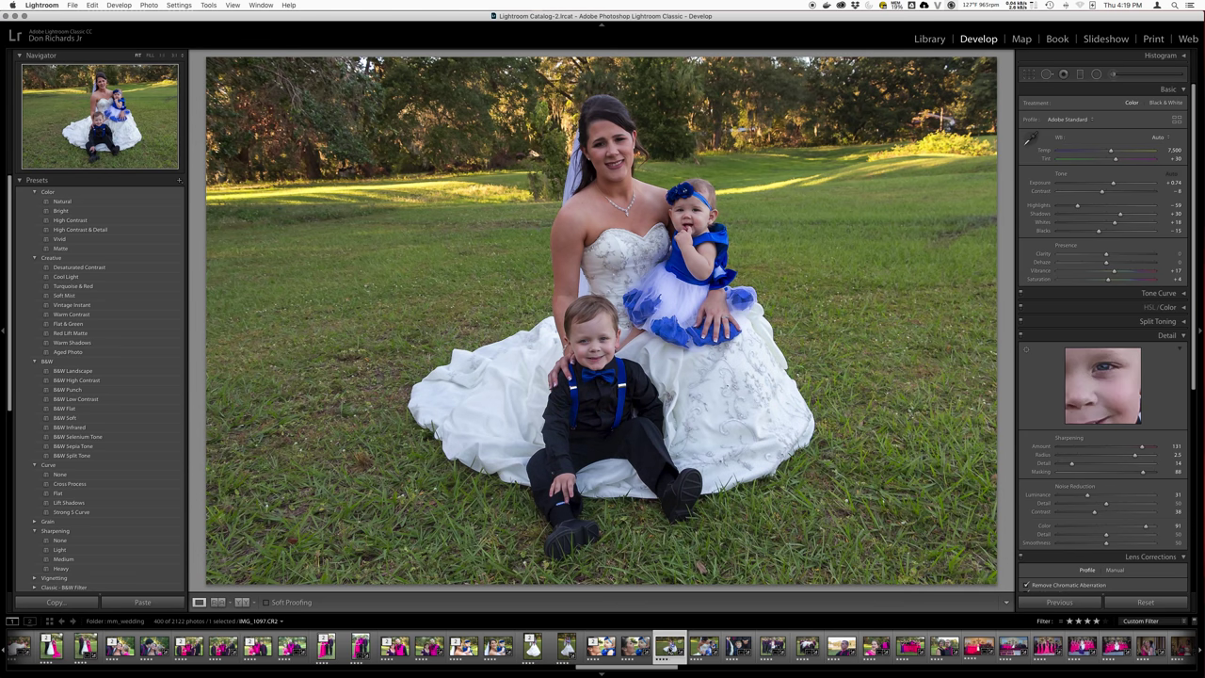
Give the family photo a star rating and send it to the external editor
right_click(670, 650)
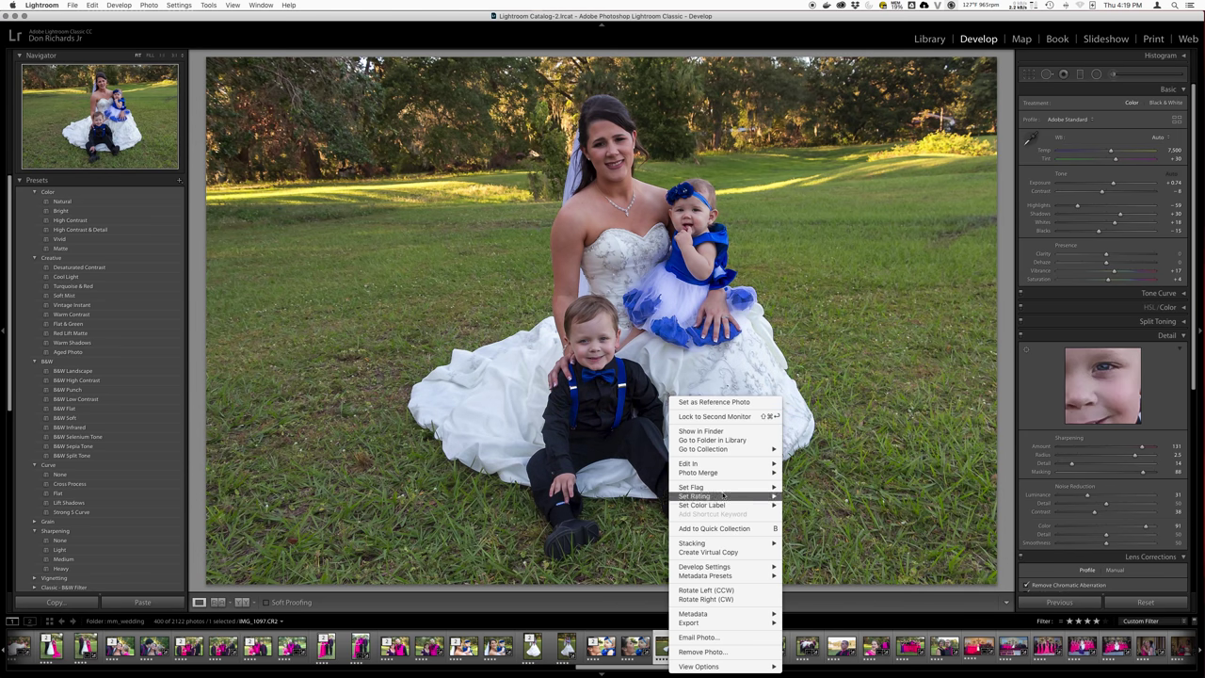
mouse_move(697, 496)
click(851, 507)
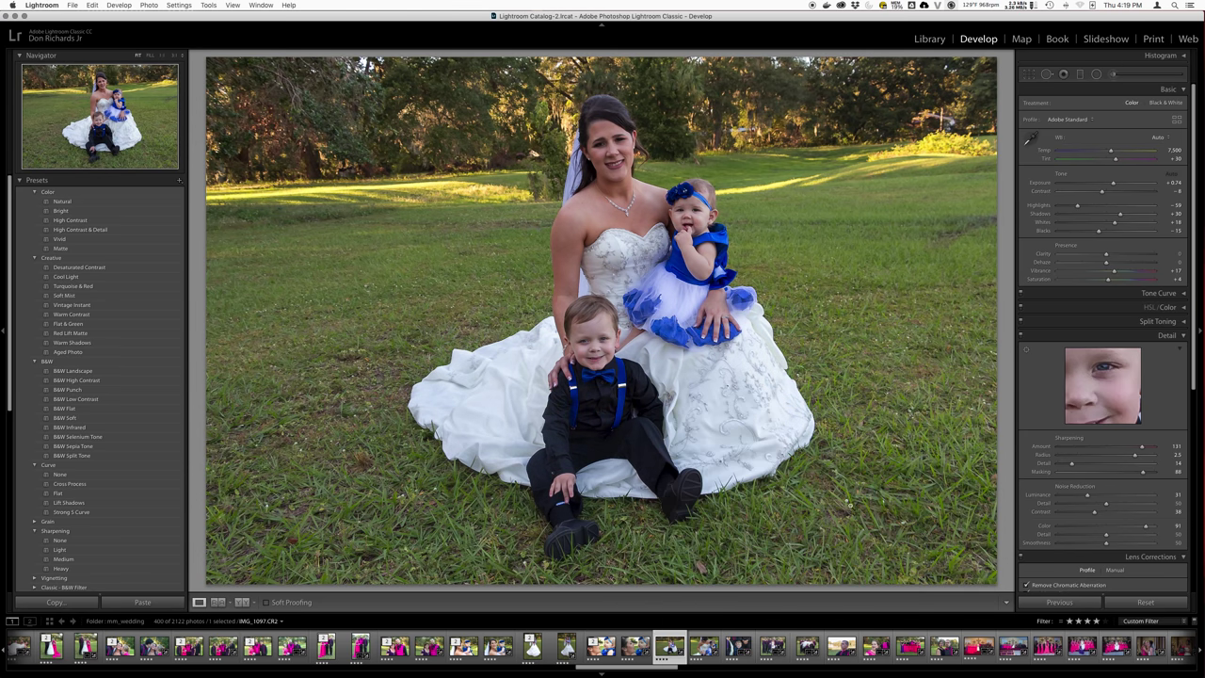
key(Return)
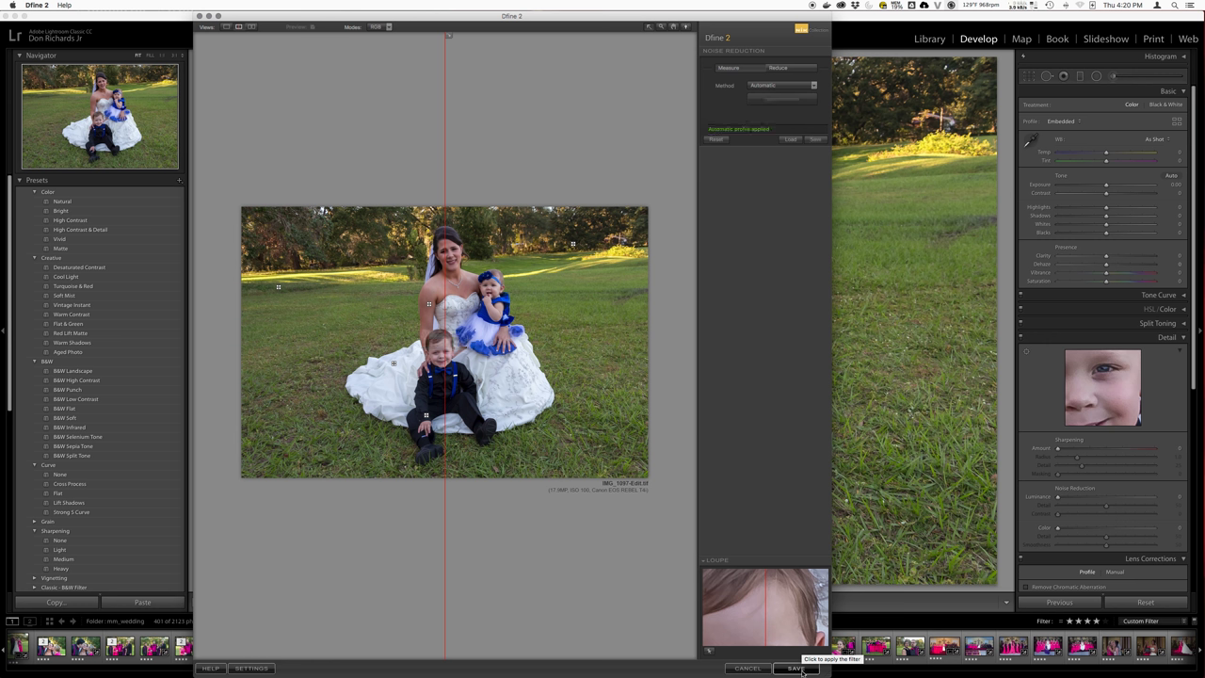
Save Dfine 2's automatic noise reduction on the family photo back to Lightroom
click(802, 672)
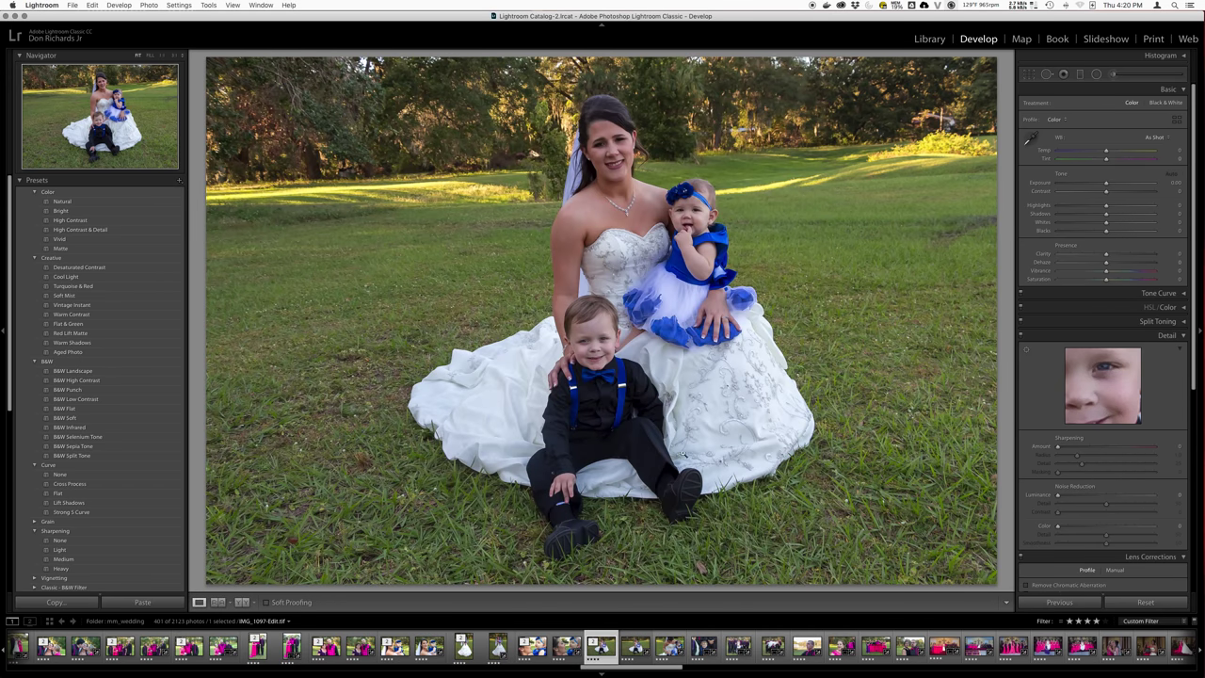
right_click(594, 657)
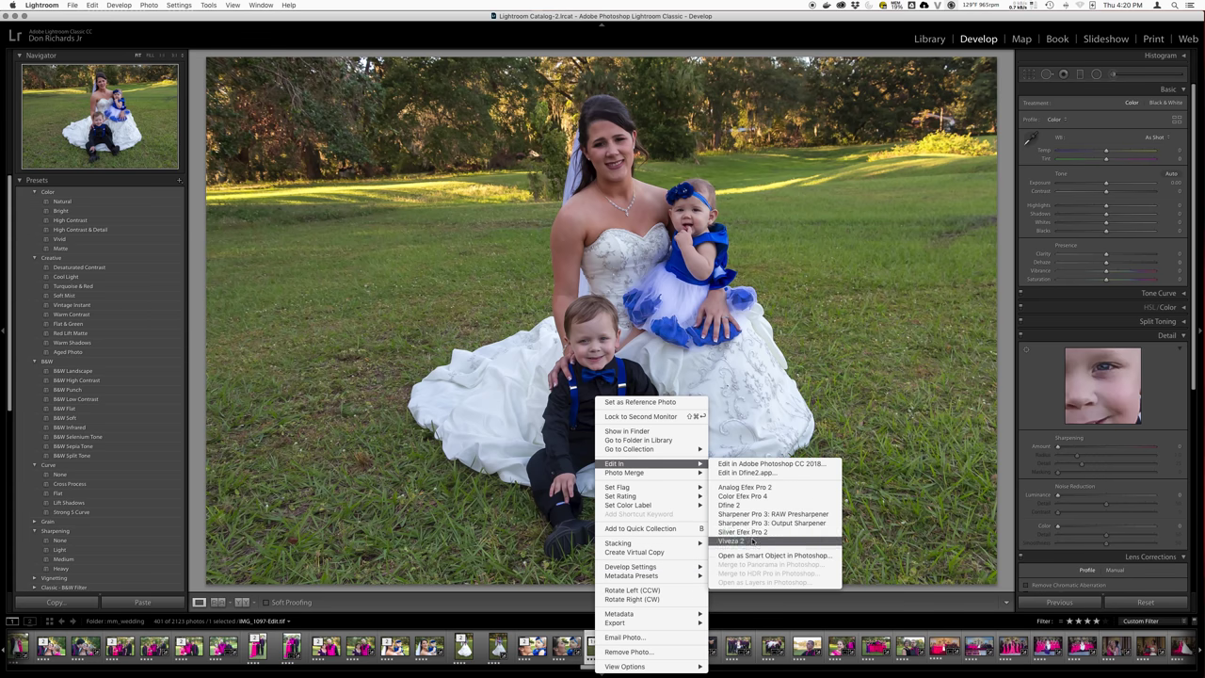
Open the original family photo in Viveza 2 and maximize its window
mouse_move(649, 464)
click(753, 542)
click(546, 222)
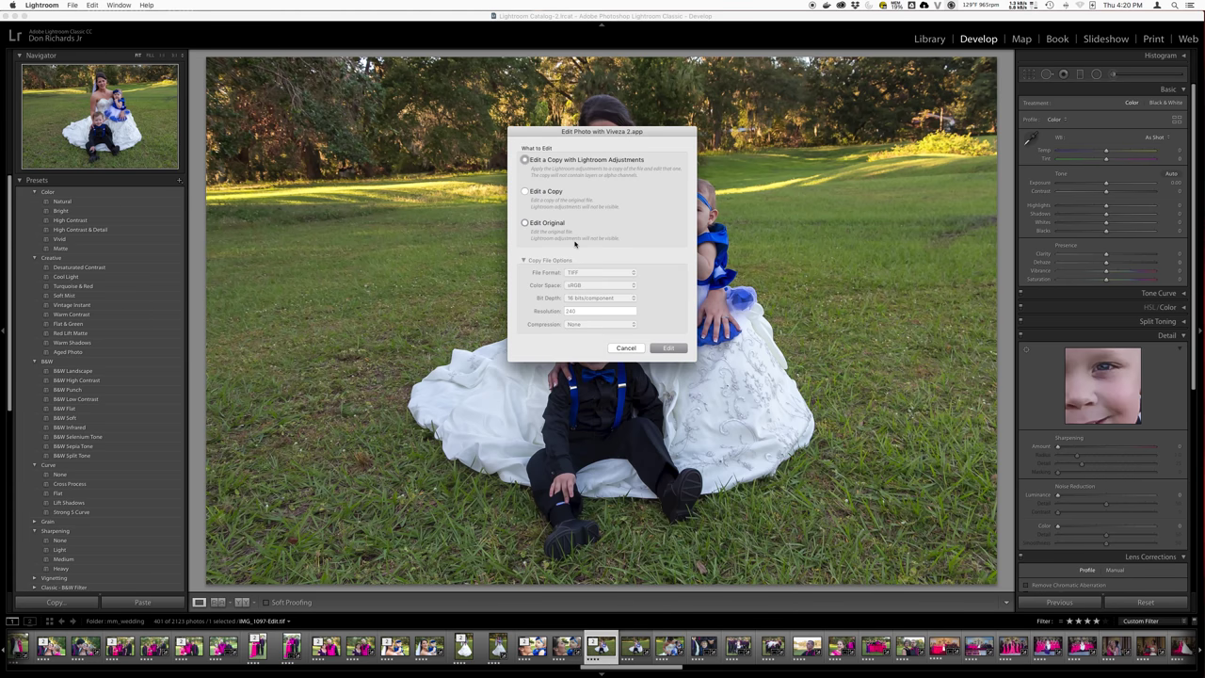
click(668, 347)
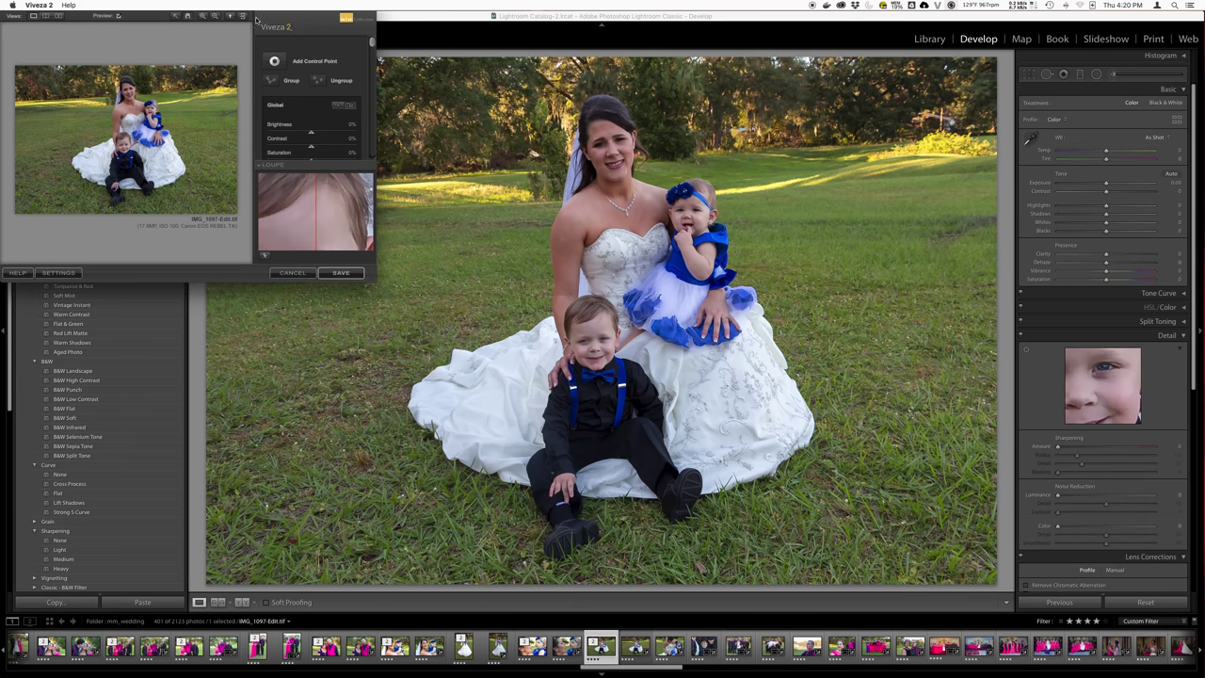
double_click(276, 16)
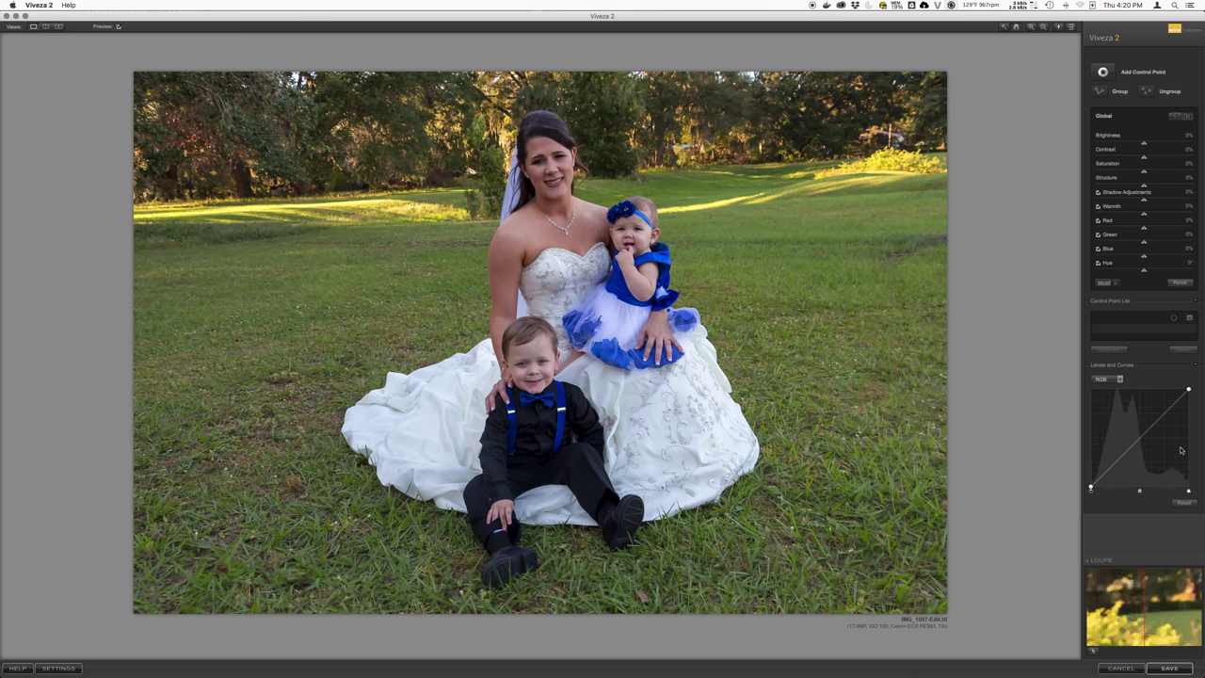
Lower the white point and midtones, set Warmth to 13%, and save
drag(1188, 491, 1173, 492)
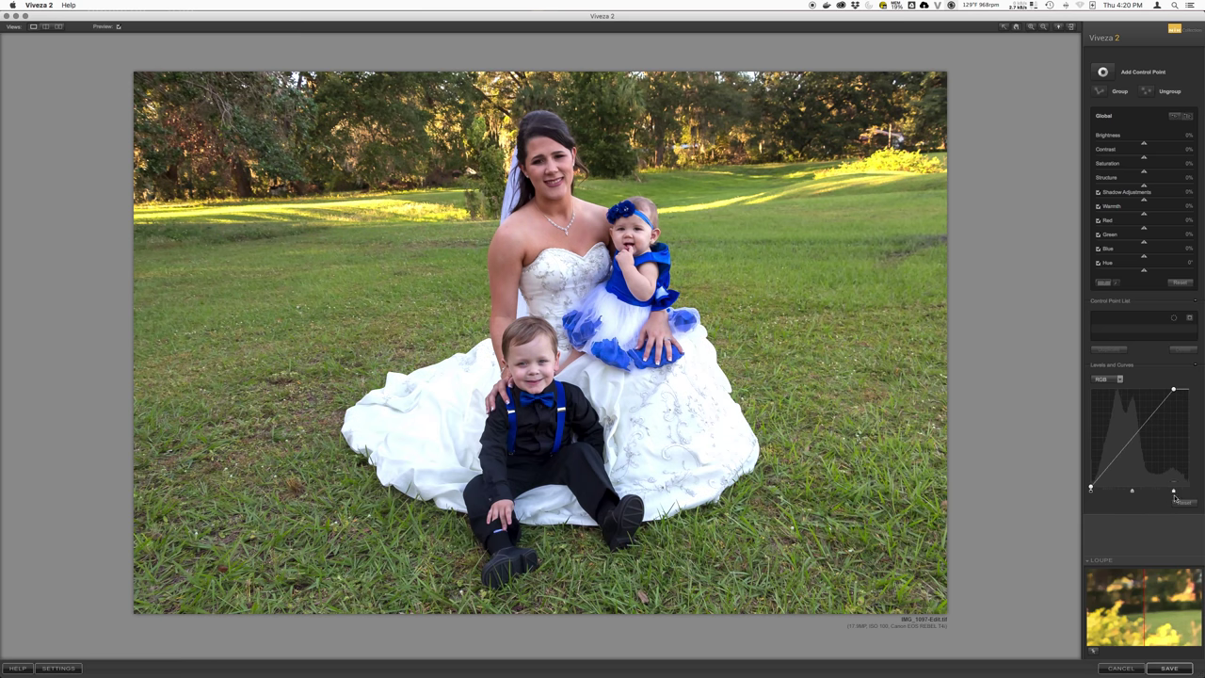
drag(1131, 491, 1123, 491)
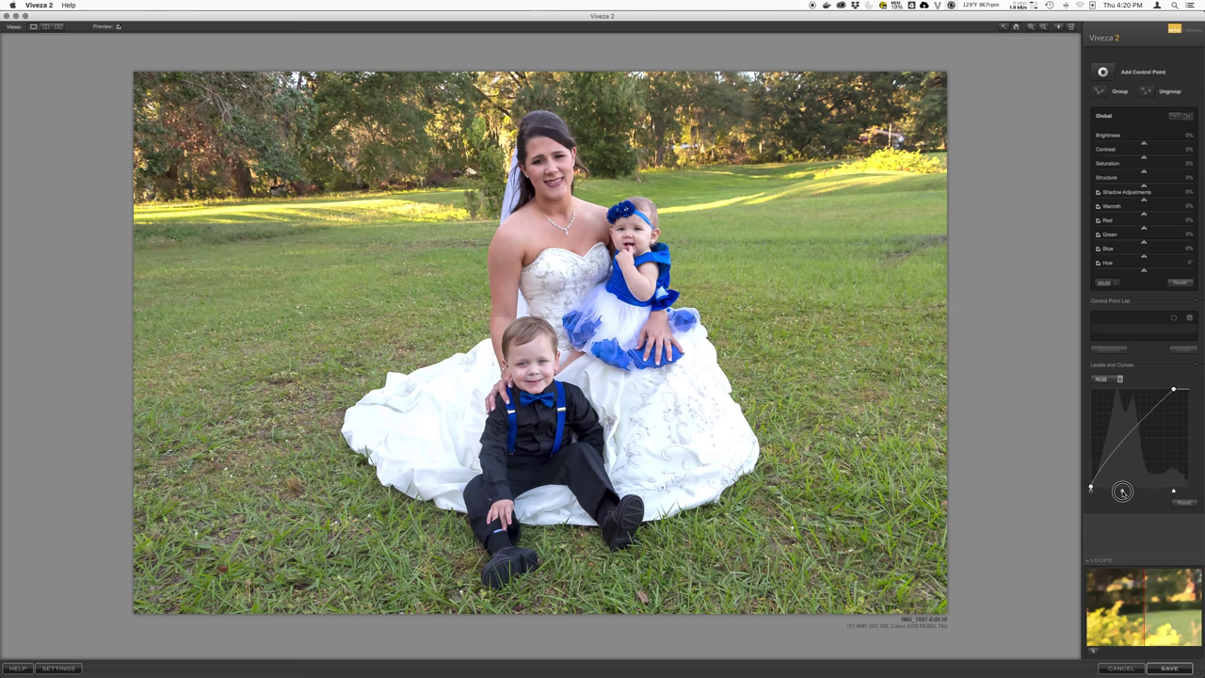
click(1146, 217)
drag(1148, 216, 1150, 216)
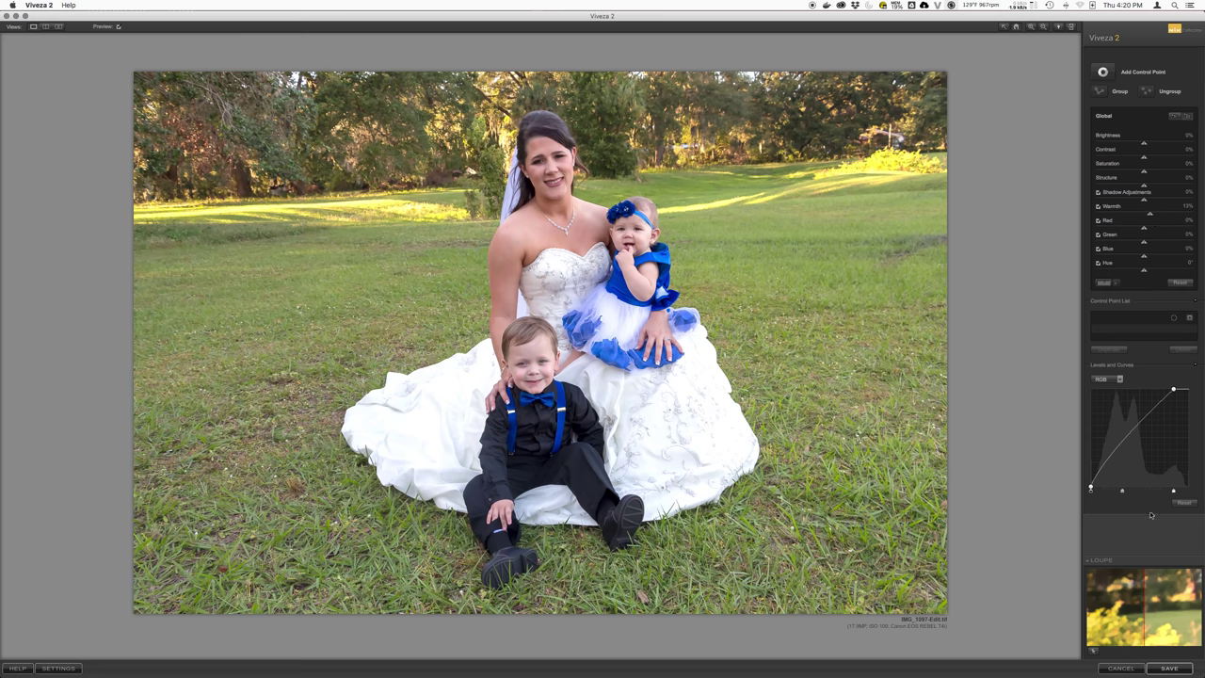
click(1164, 671)
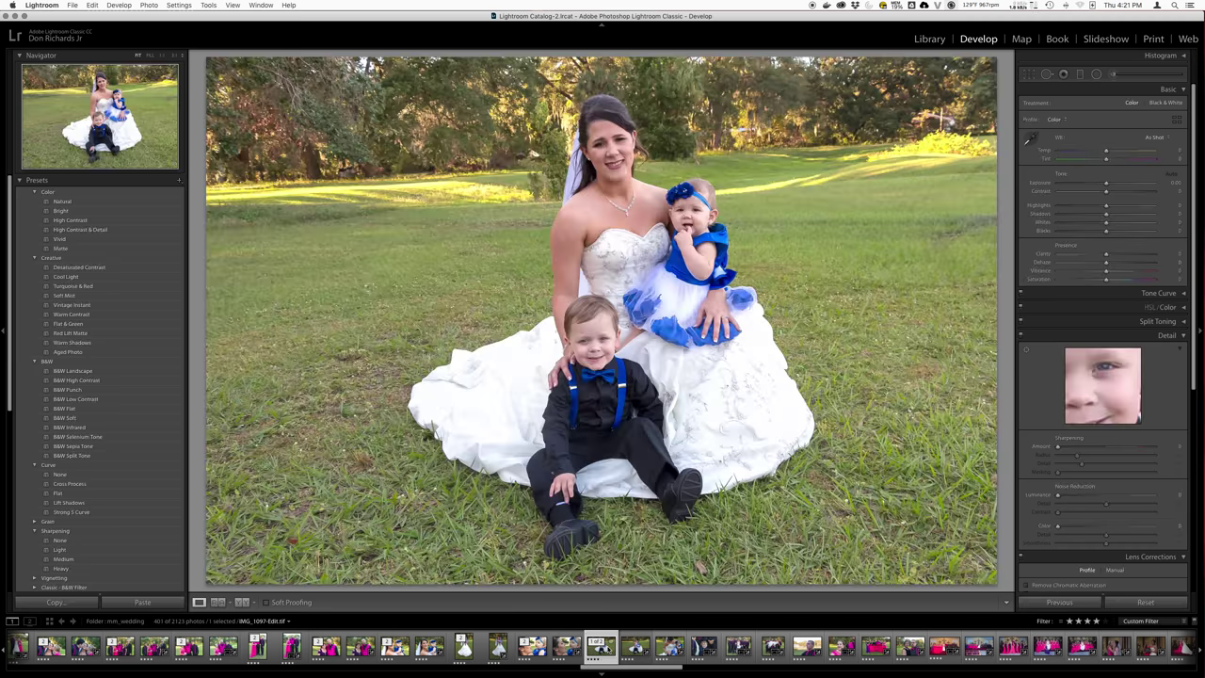
Export the warmed family group shot with the default Export One File settings
right_click(607, 650)
mouse_move(627, 623)
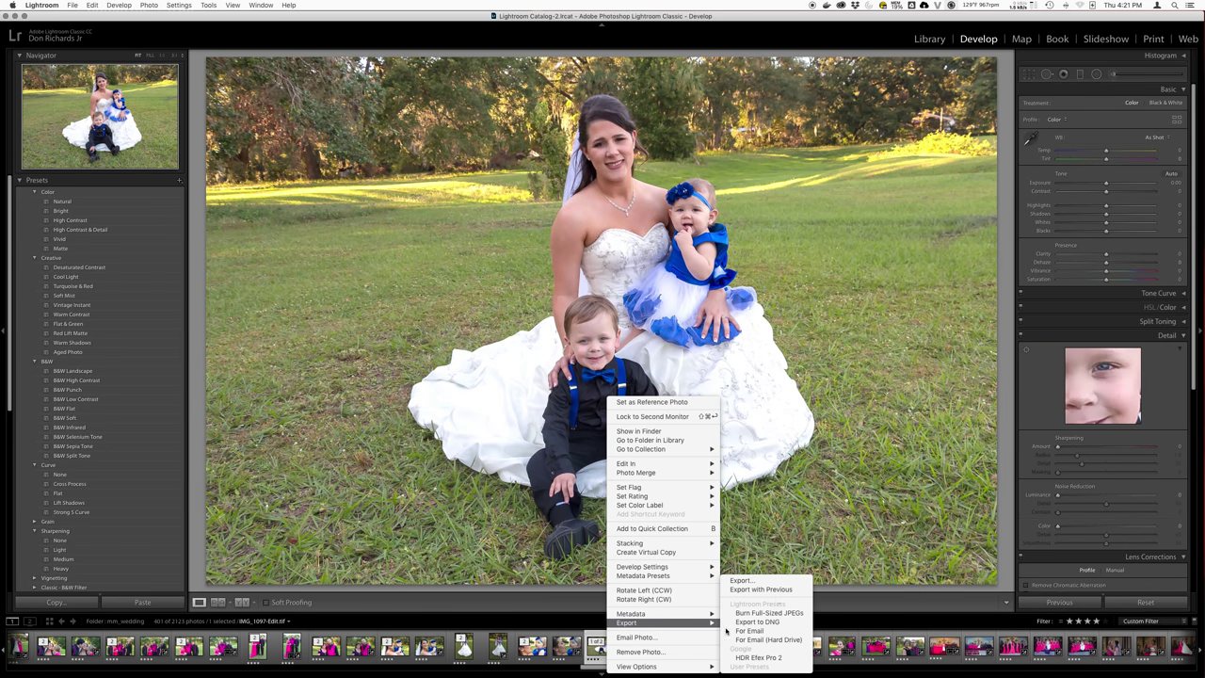
click(748, 581)
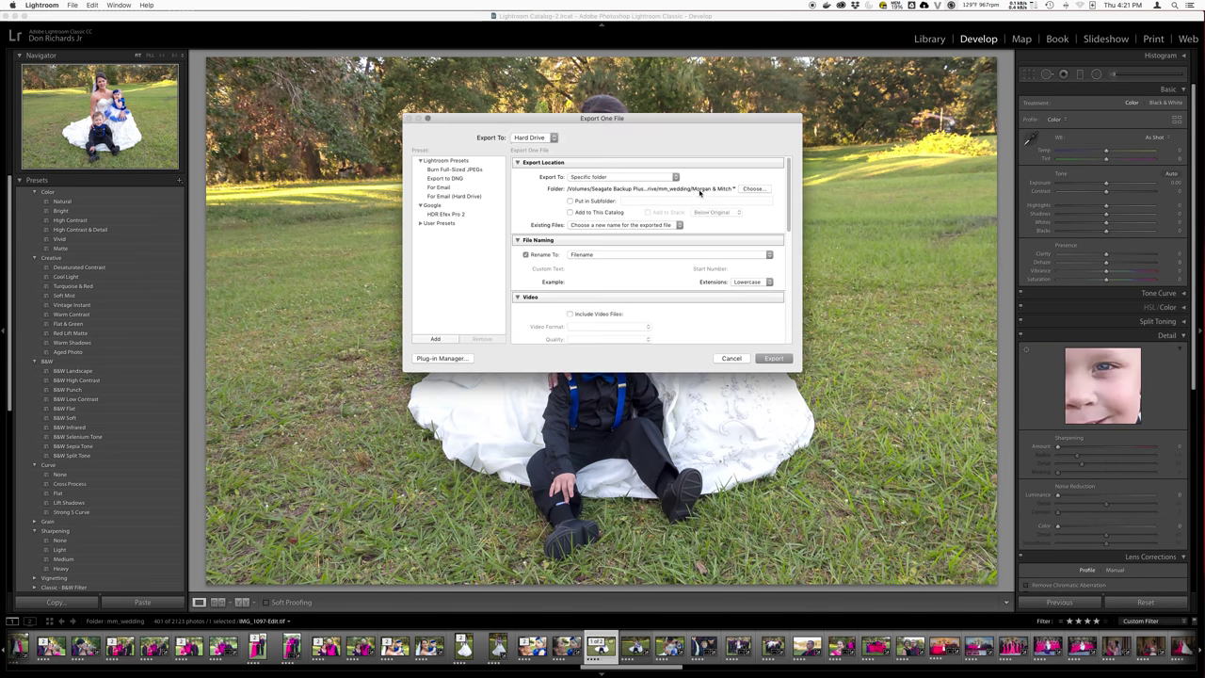
click(788, 361)
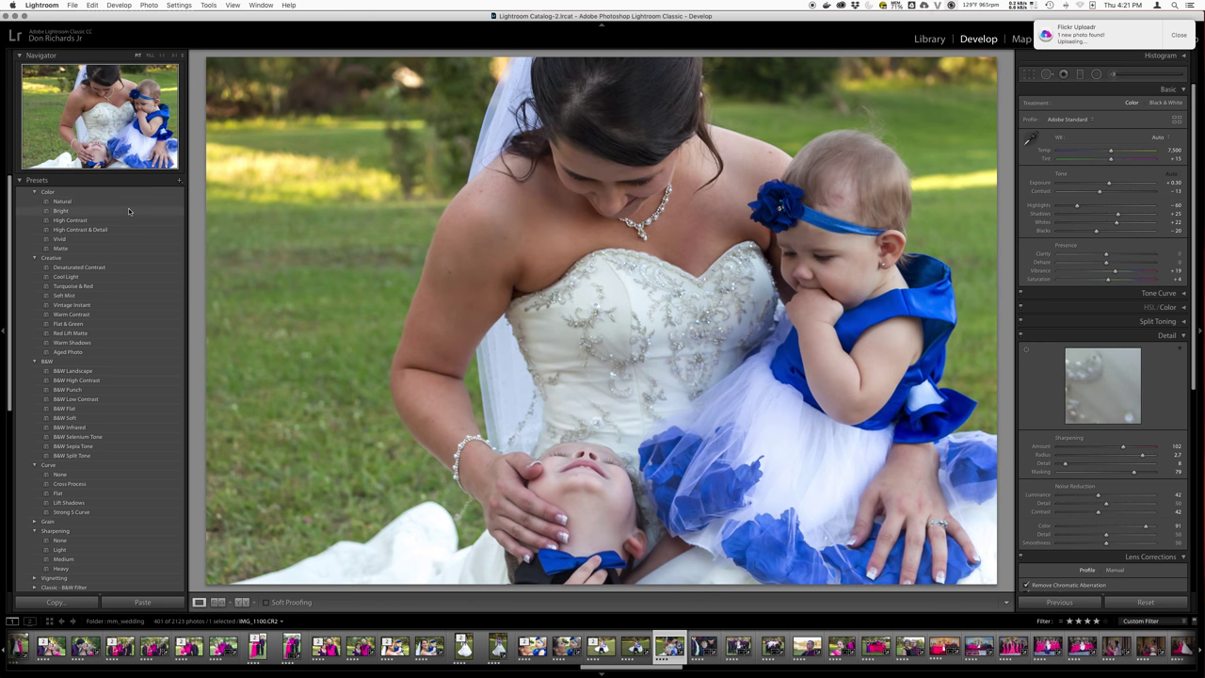
Apply the Bright preset to the bride close-up and zoom the detail preview to 1:1 on the nose and lips
click(129, 211)
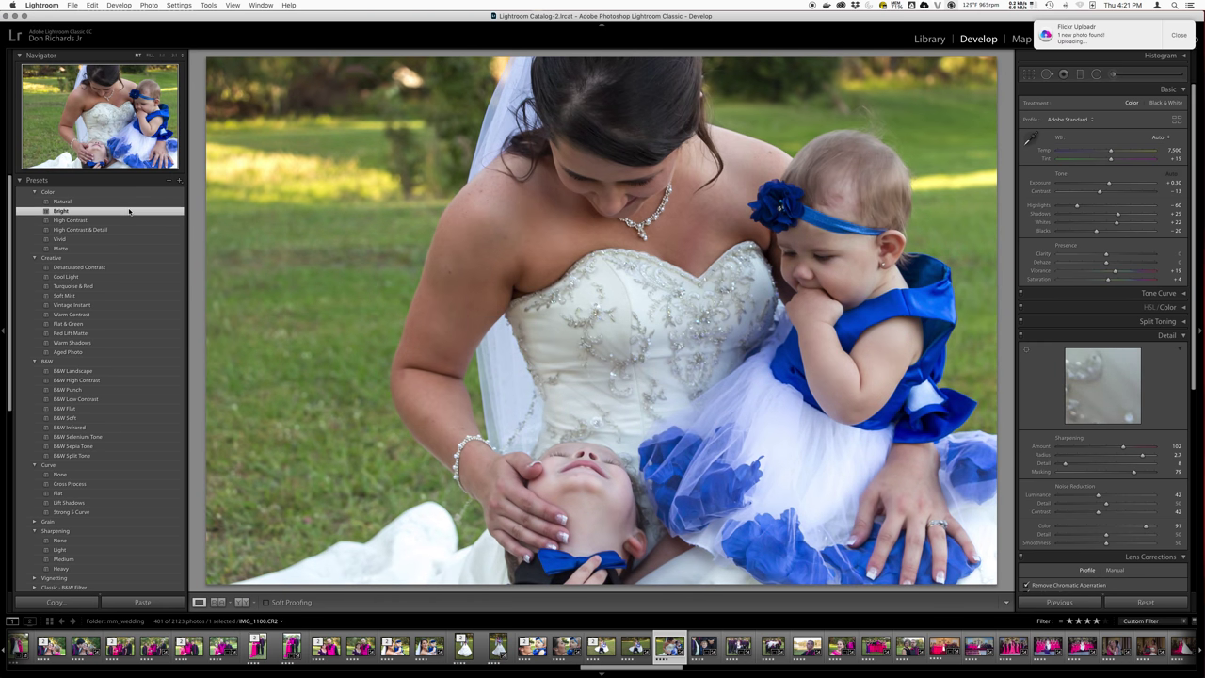
drag(1118, 397, 1112, 401)
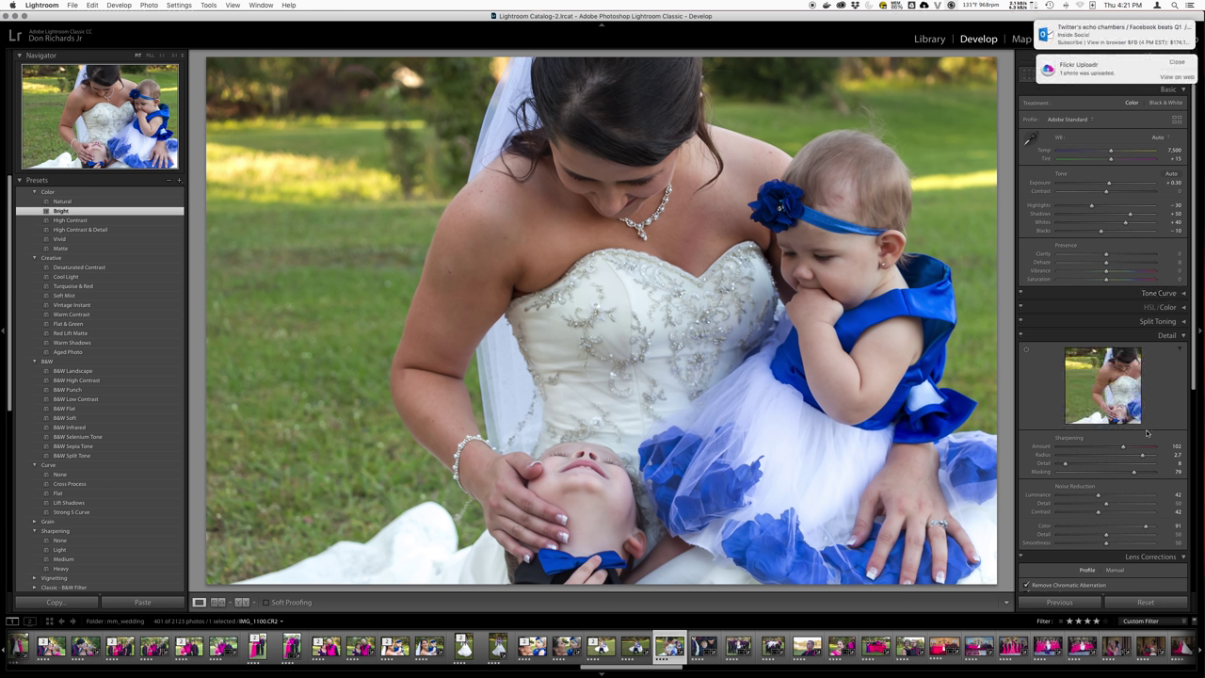
click(1103, 417)
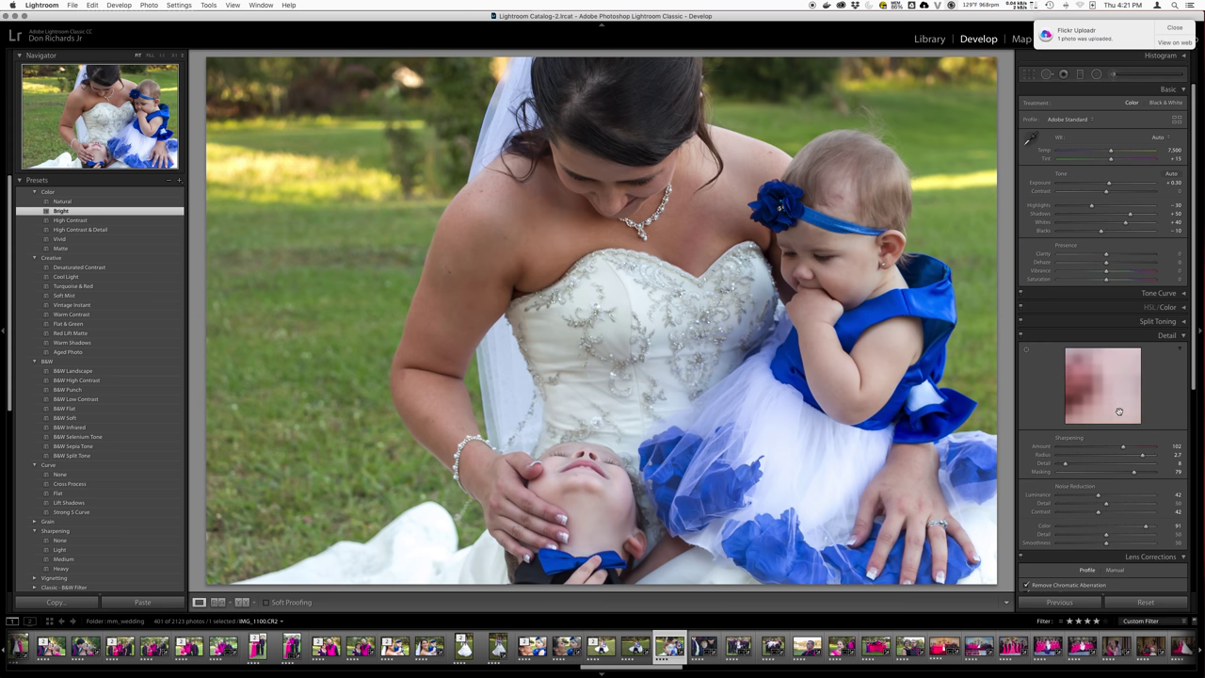
drag(1084, 412, 1076, 396)
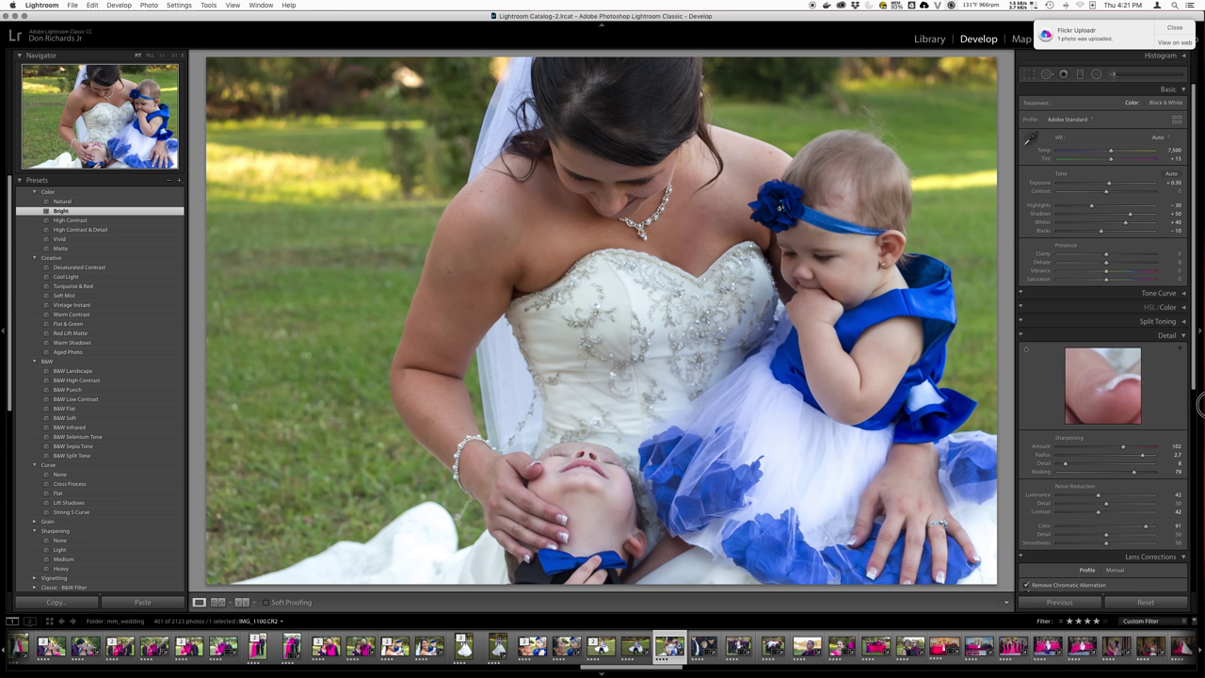
Set sharpening amount 125, masking 80, detail 4, and luminance noise reduction about 64
mouse_move(1122, 446)
mouse_down()
mouse_move(1112, 446)
mouse_move(1139, 446)
mouse_move(1114, 472)
mouse_move(1134, 471)
mouse_up()
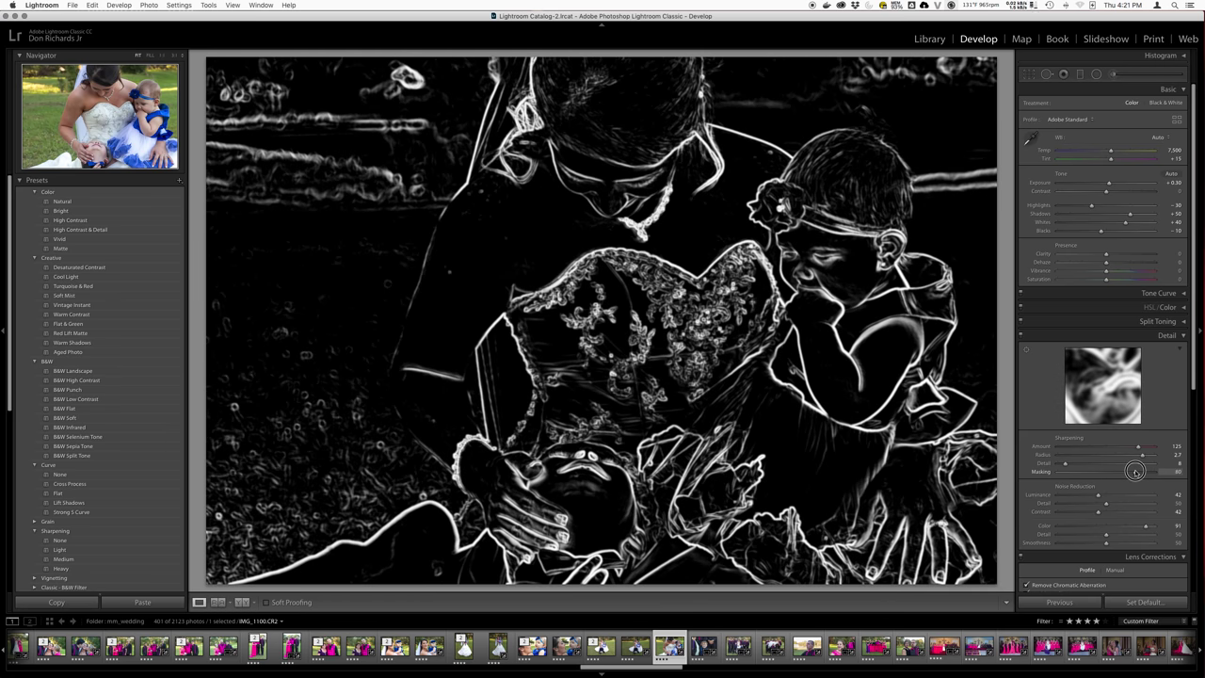
alt+click(1143, 455)
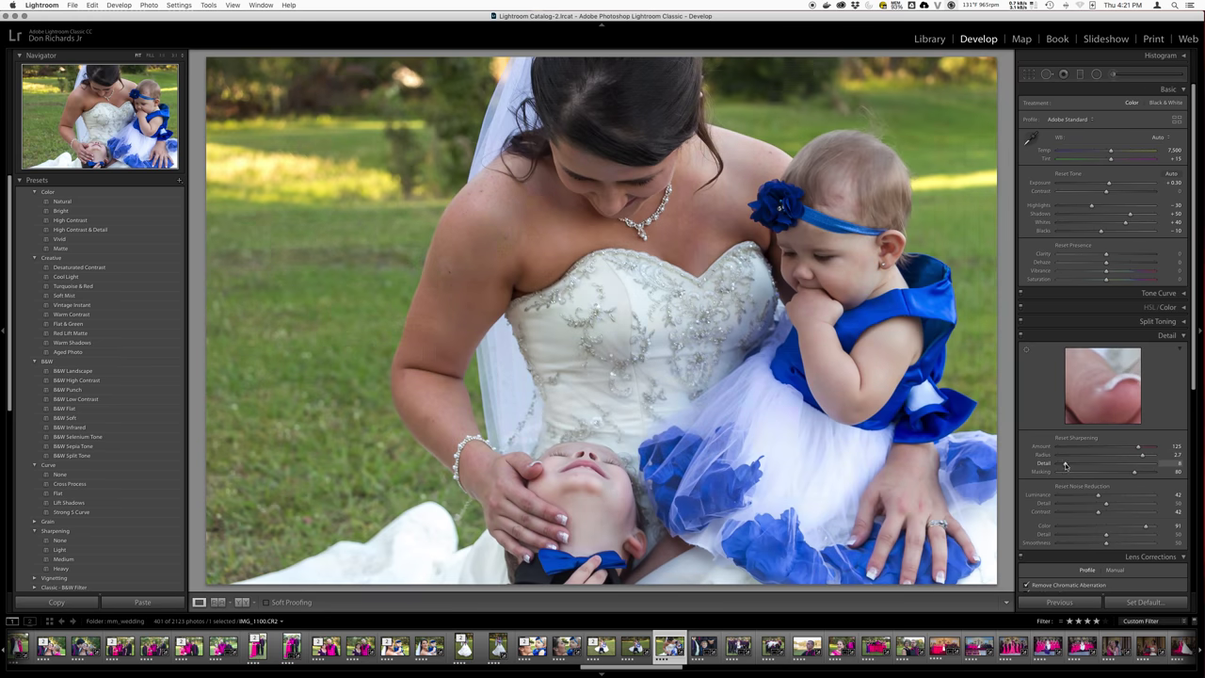
alt+click(1061, 464)
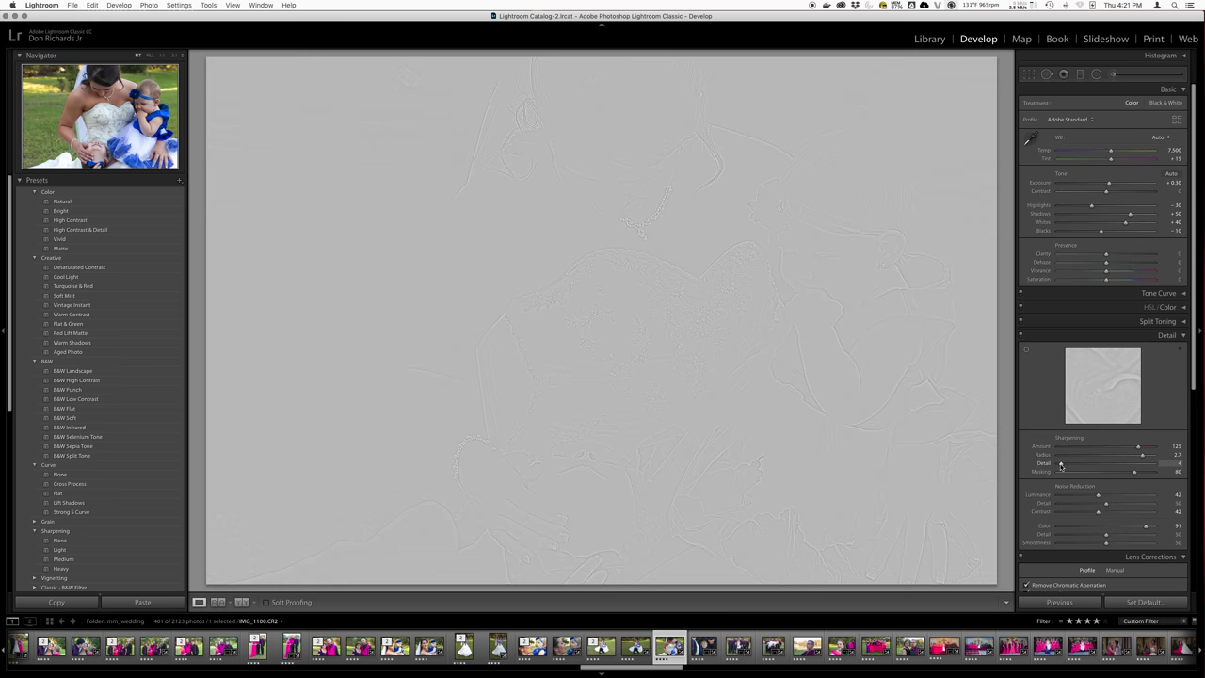
mouse_move(1098, 494)
mouse_down()
mouse_move(1118, 496)
mouse_move(1124, 540)
mouse_up()
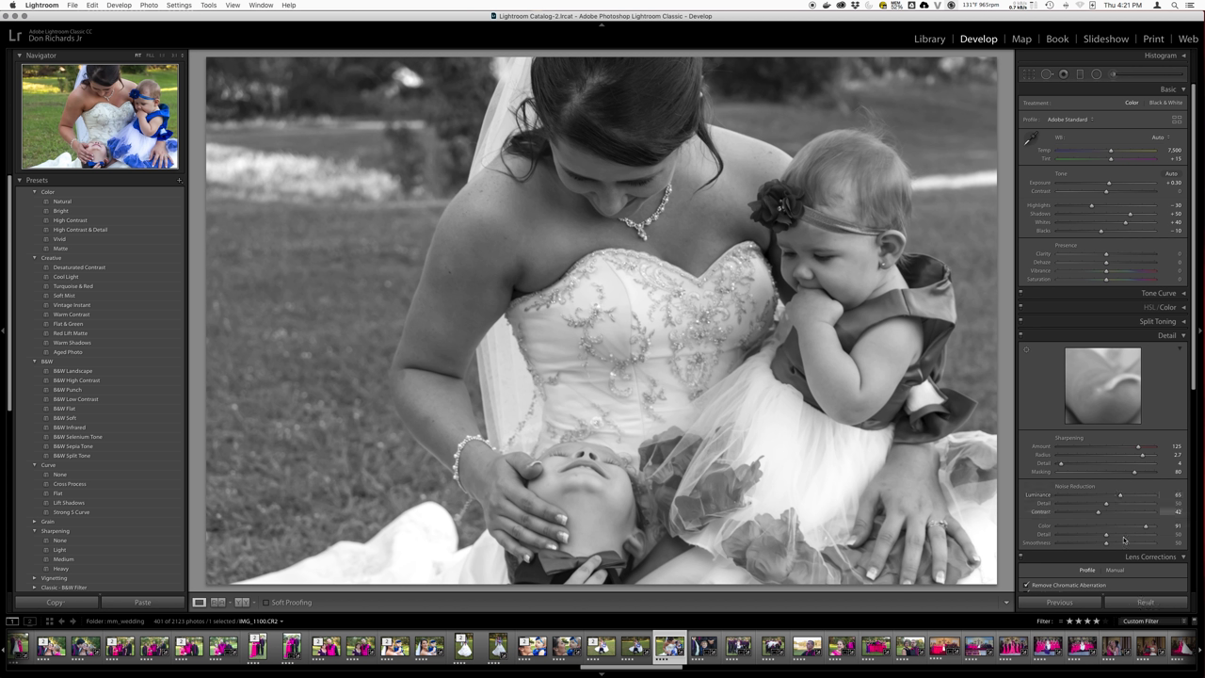
scroll(1174, 214, down, 1)
scroll(1168, 245, down, 5)
scroll(1130, 358, down, 5)
scroll(1101, 452, down, 5)
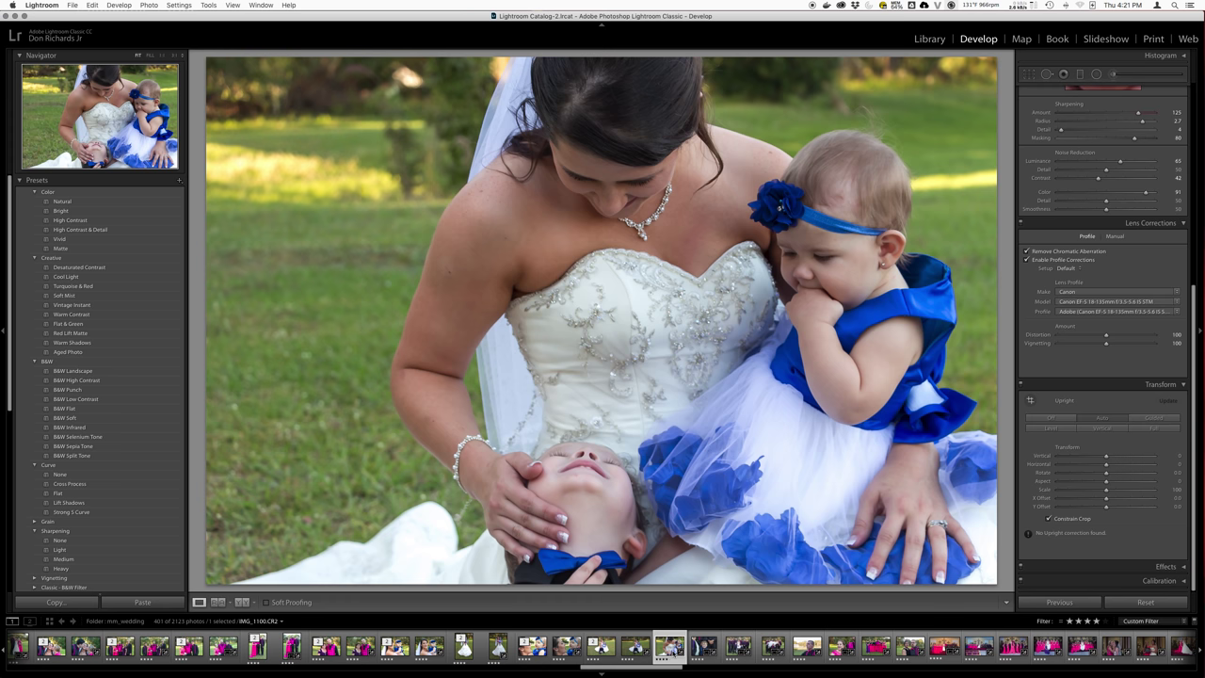
Send a copy with Lightroom adjustments to Dfine 2 and save its automatic noise reduction
right_click(667, 647)
mouse_move(723, 464)
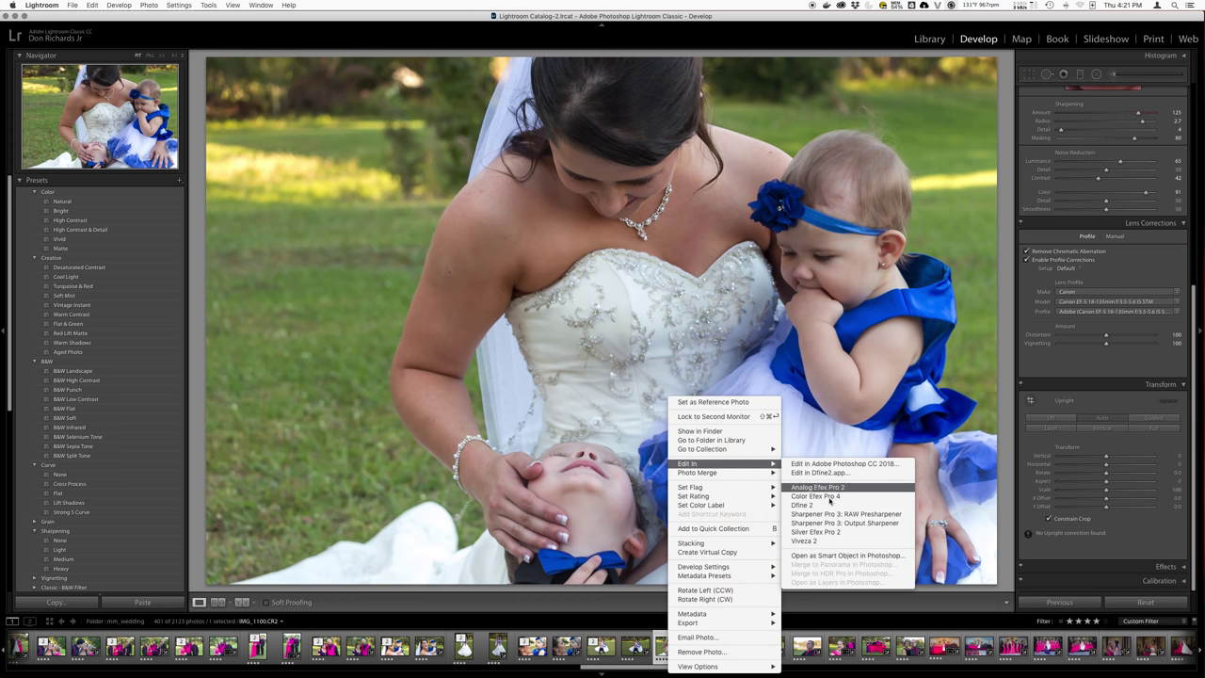
click(833, 509)
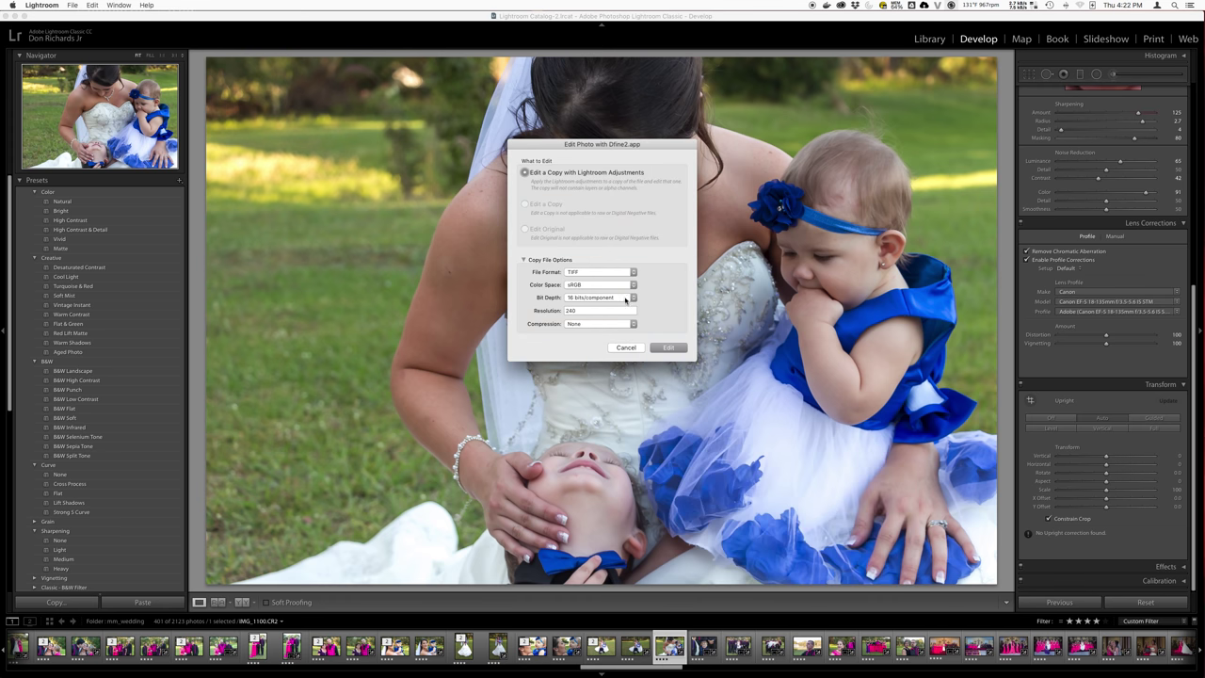
click(676, 350)
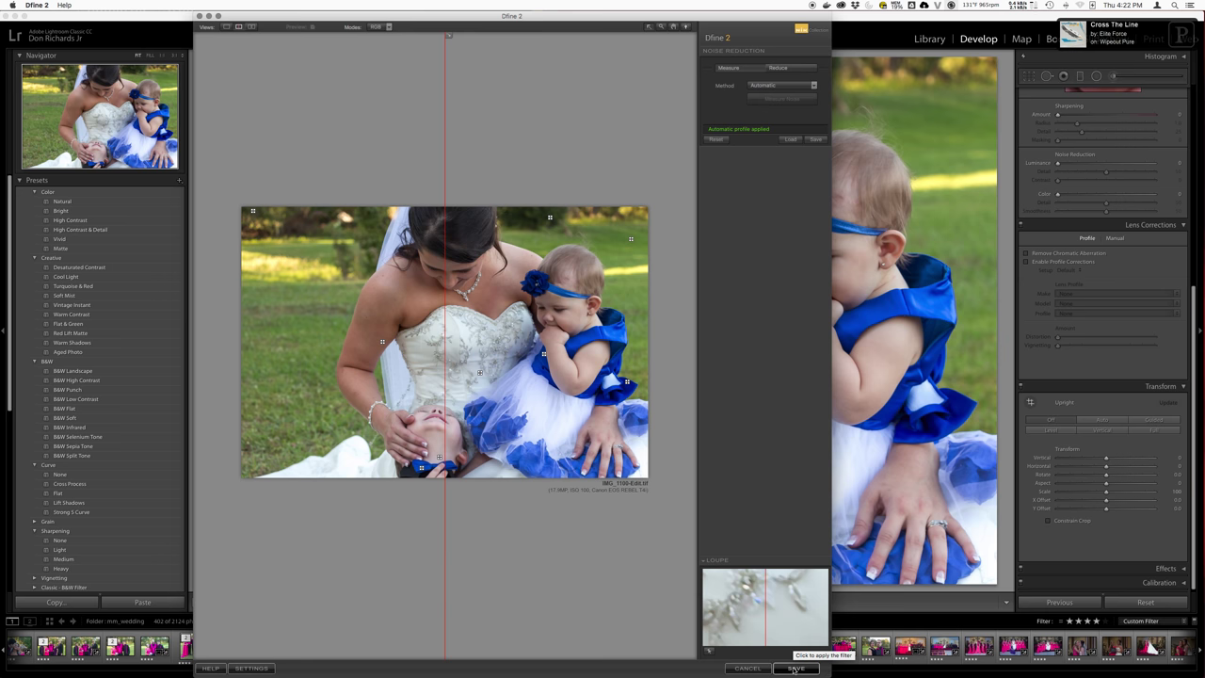
click(796, 669)
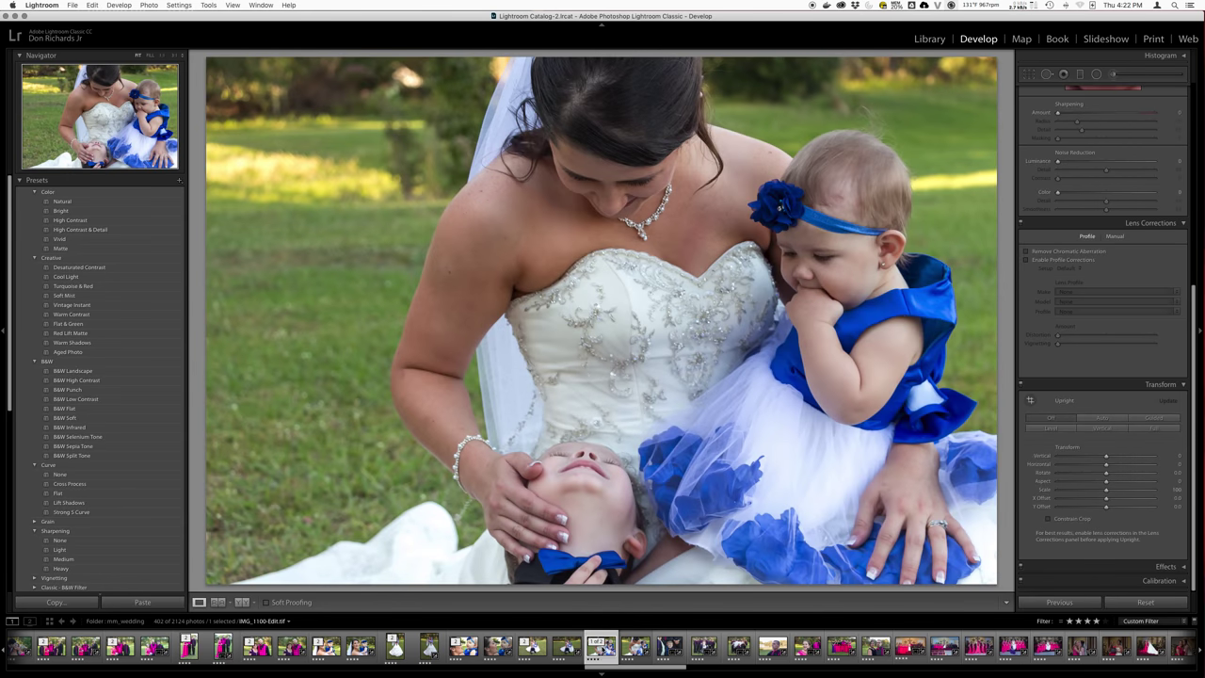
Open the original edited TIFF (IMG_1100-Edit.tif) in Viveza 2
right_click(601, 649)
mouse_move(649, 464)
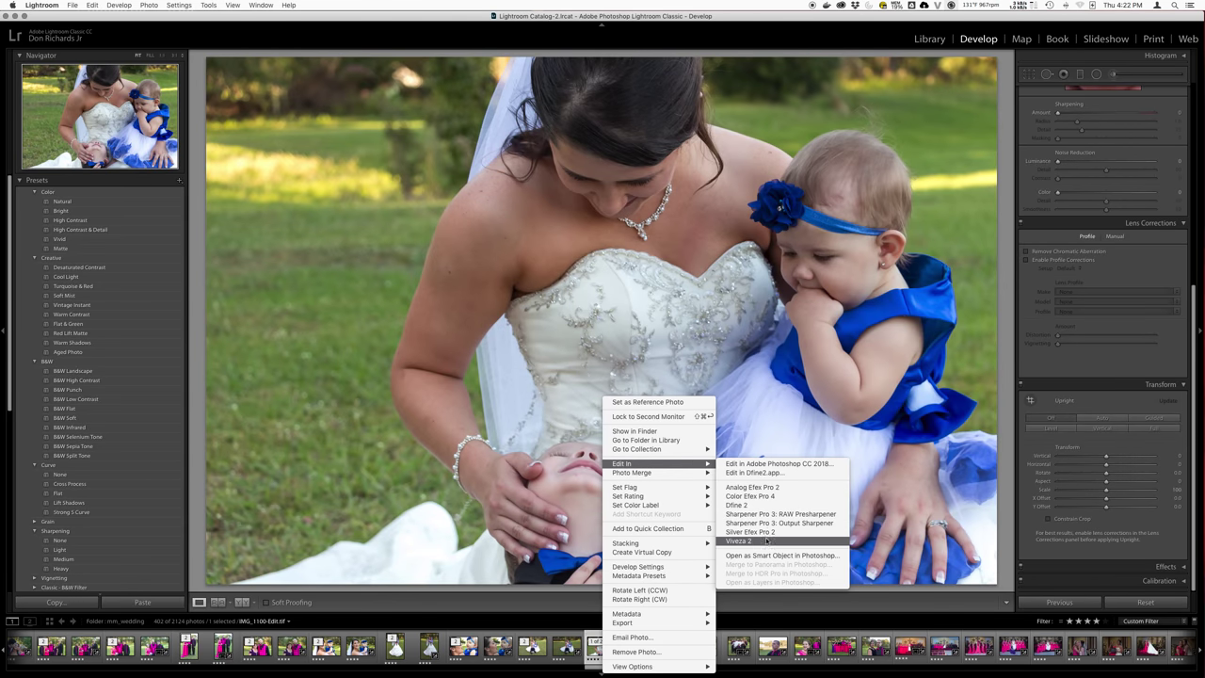
click(753, 540)
click(526, 223)
click(667, 348)
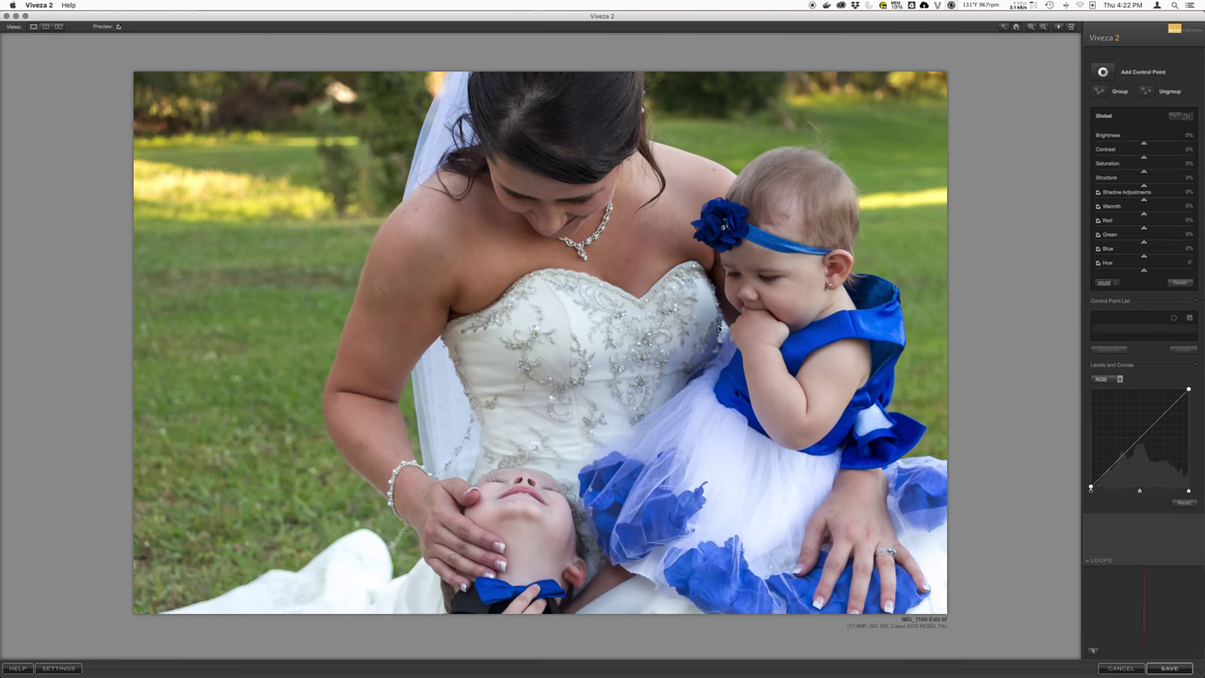
Pull in the Levels white point, set Warmth to 11%, and save back to Lightroom
drag(1189, 492, 1175, 491)
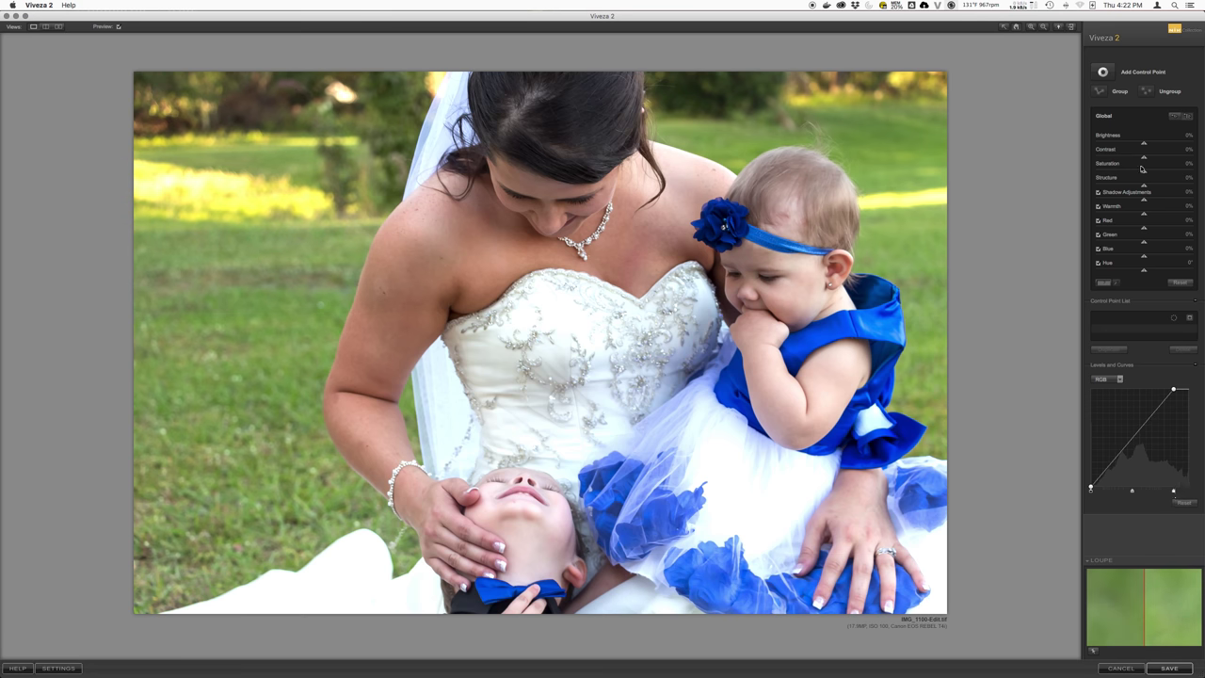
click(1149, 216)
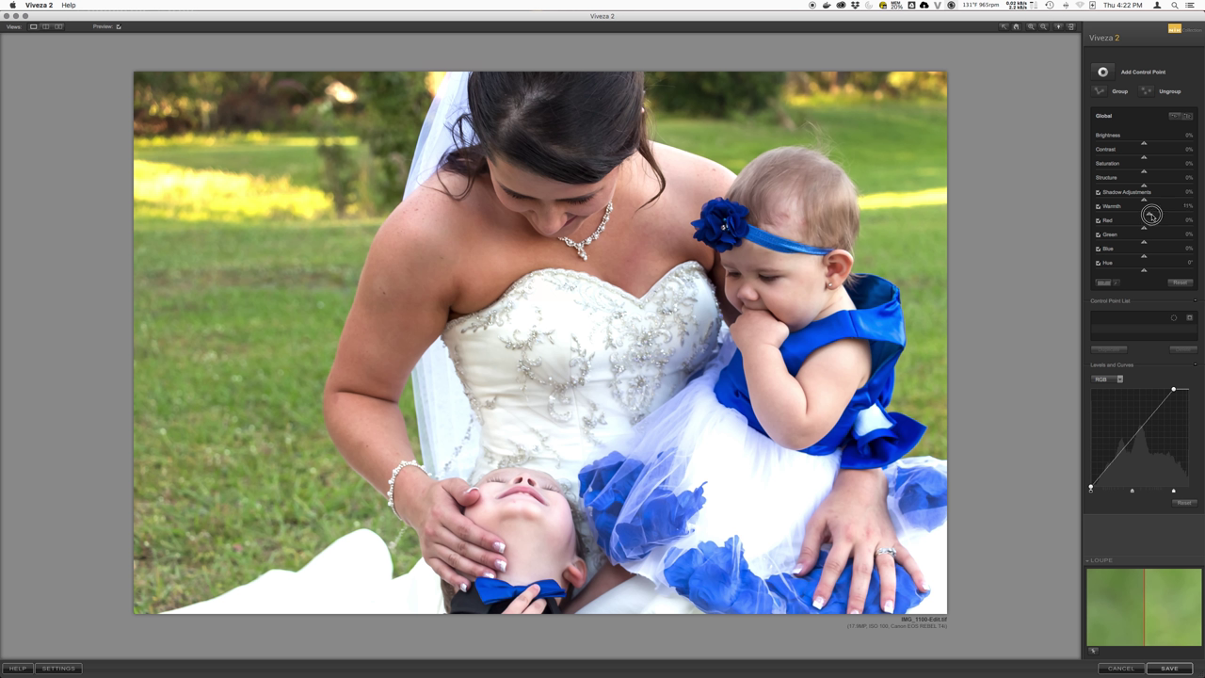
drag(1149, 215, 1149, 217)
click(1169, 667)
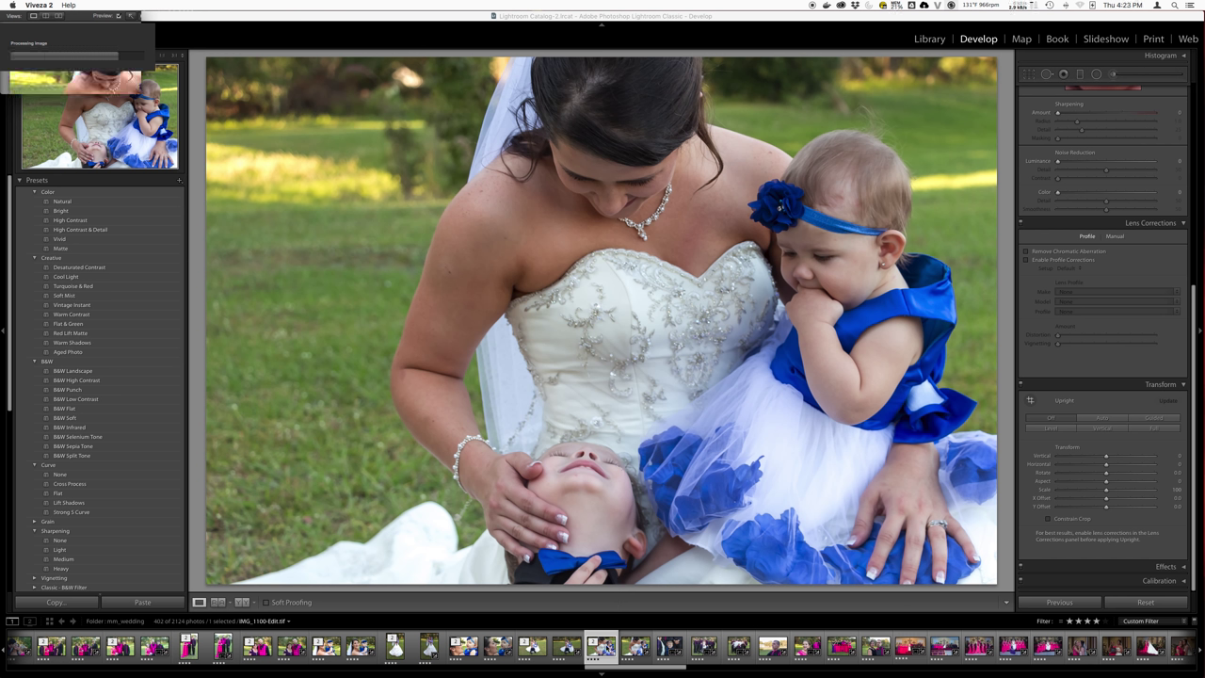
Export the finished bride close-up to disk with the default export settings
right_click(605, 648)
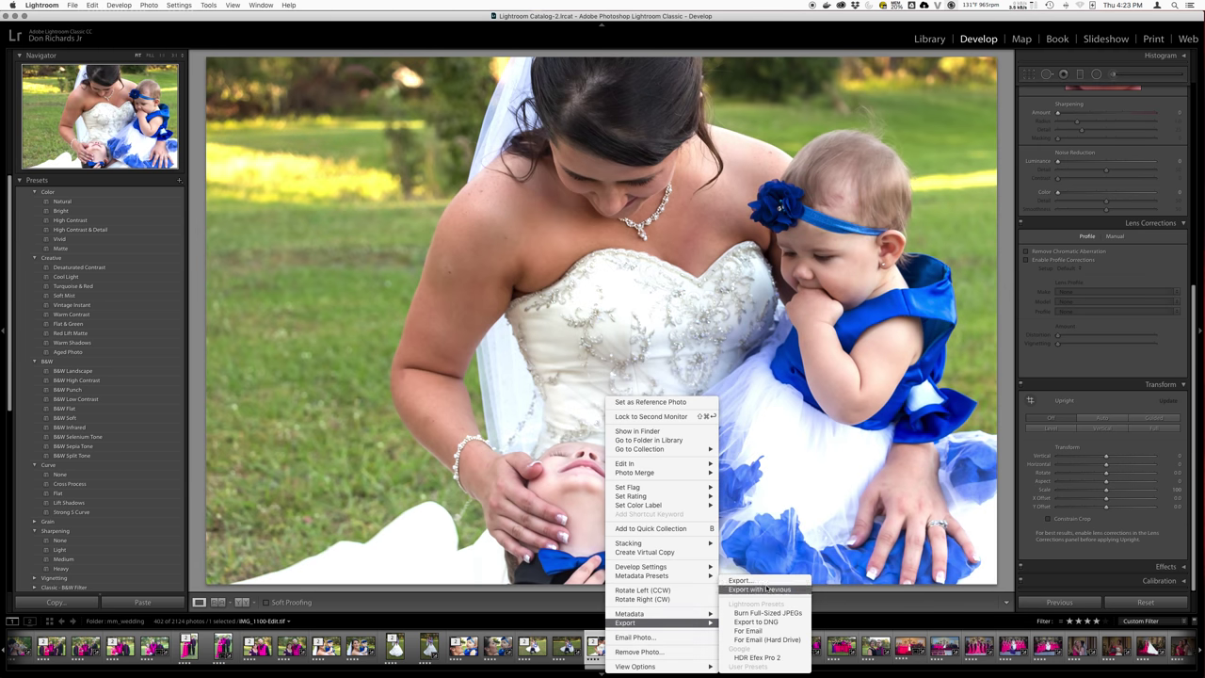
click(764, 585)
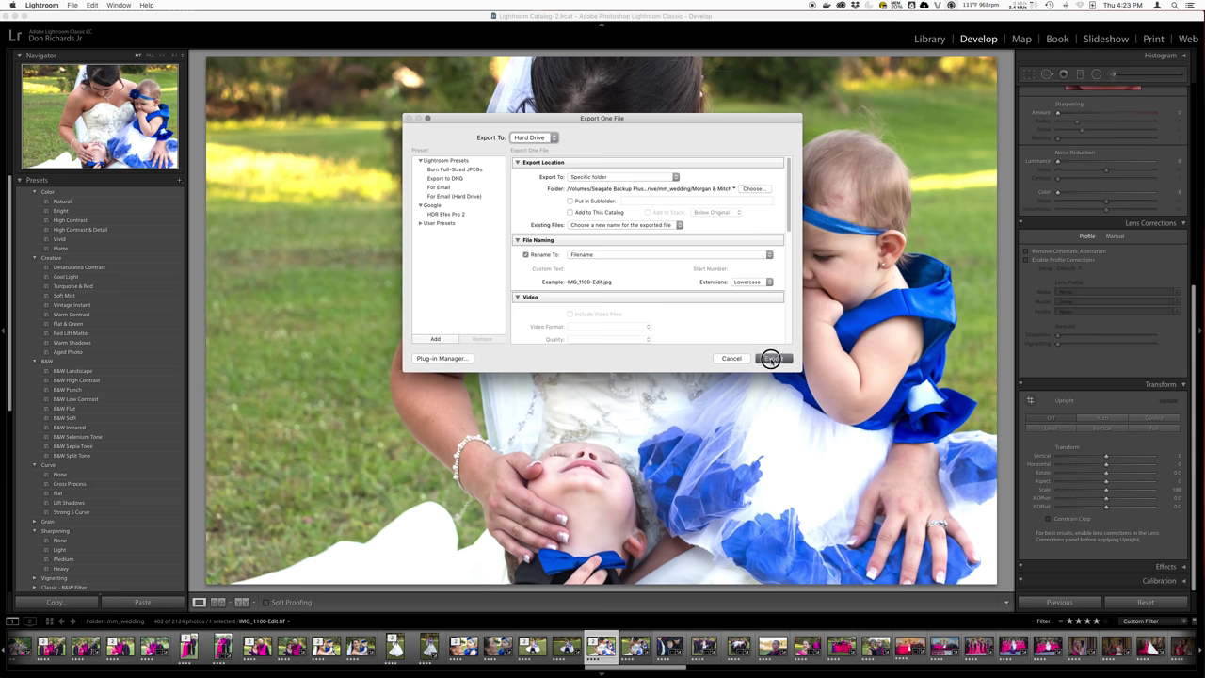
click(775, 358)
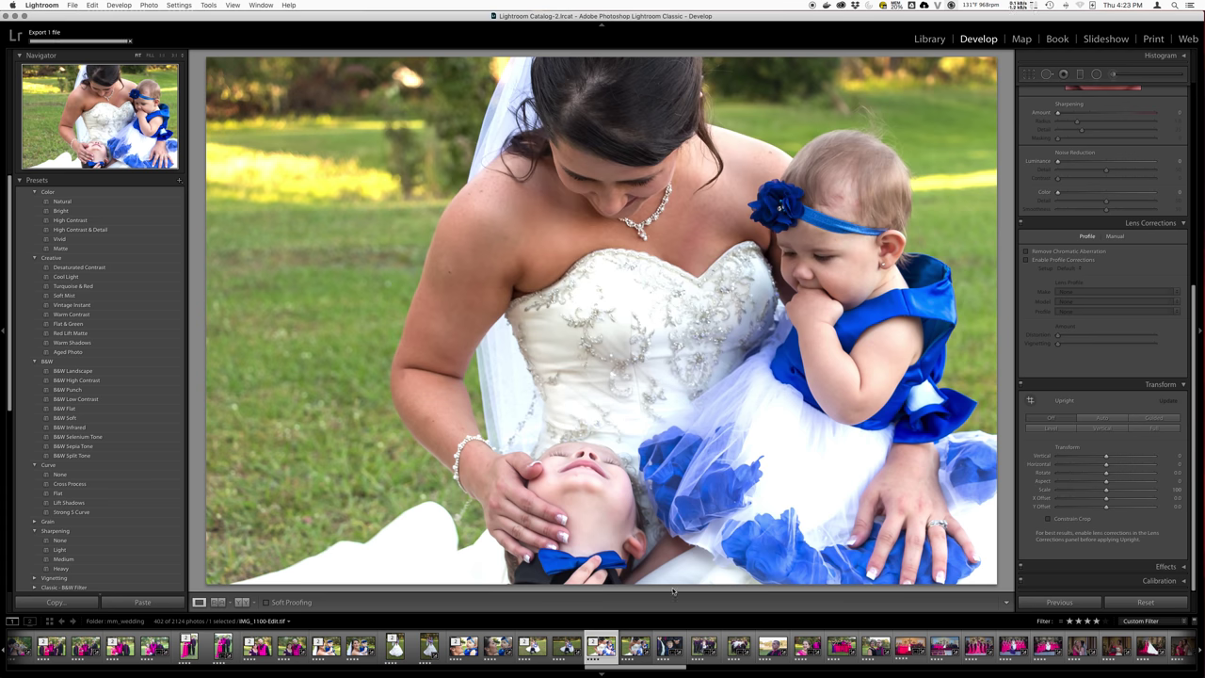
Step through the filmstrip to the portrait of the grinning boy in blue suspenders
key(Right)
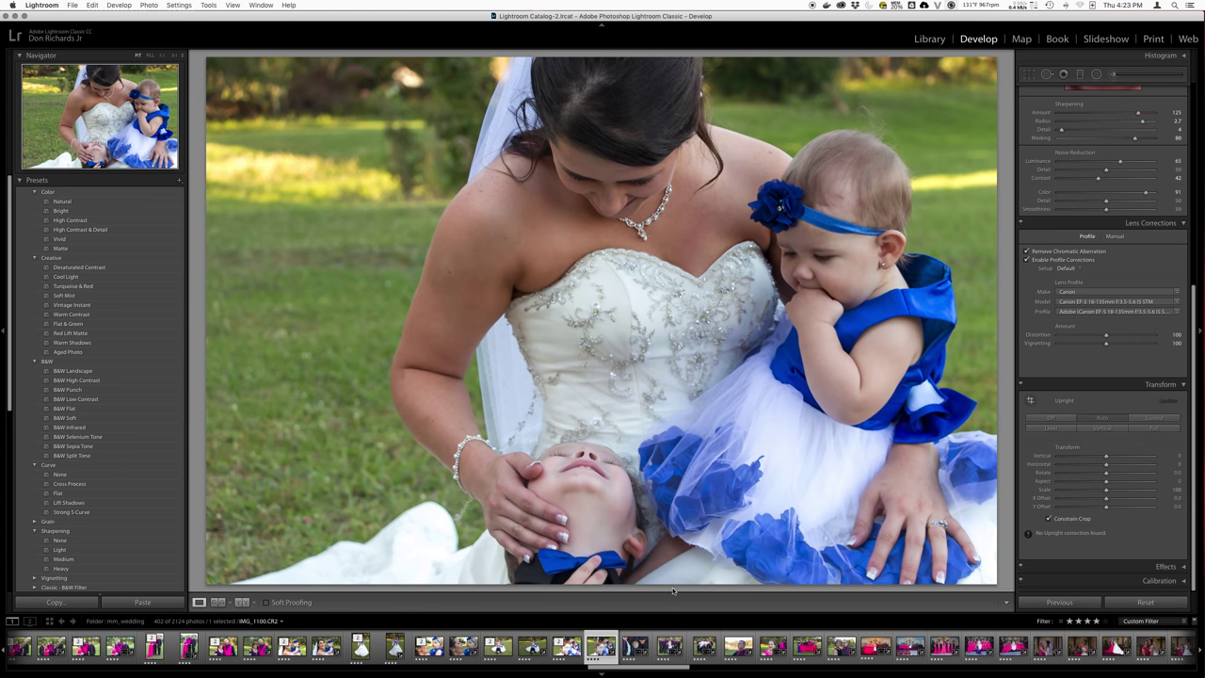
key(Right)
key(Right)
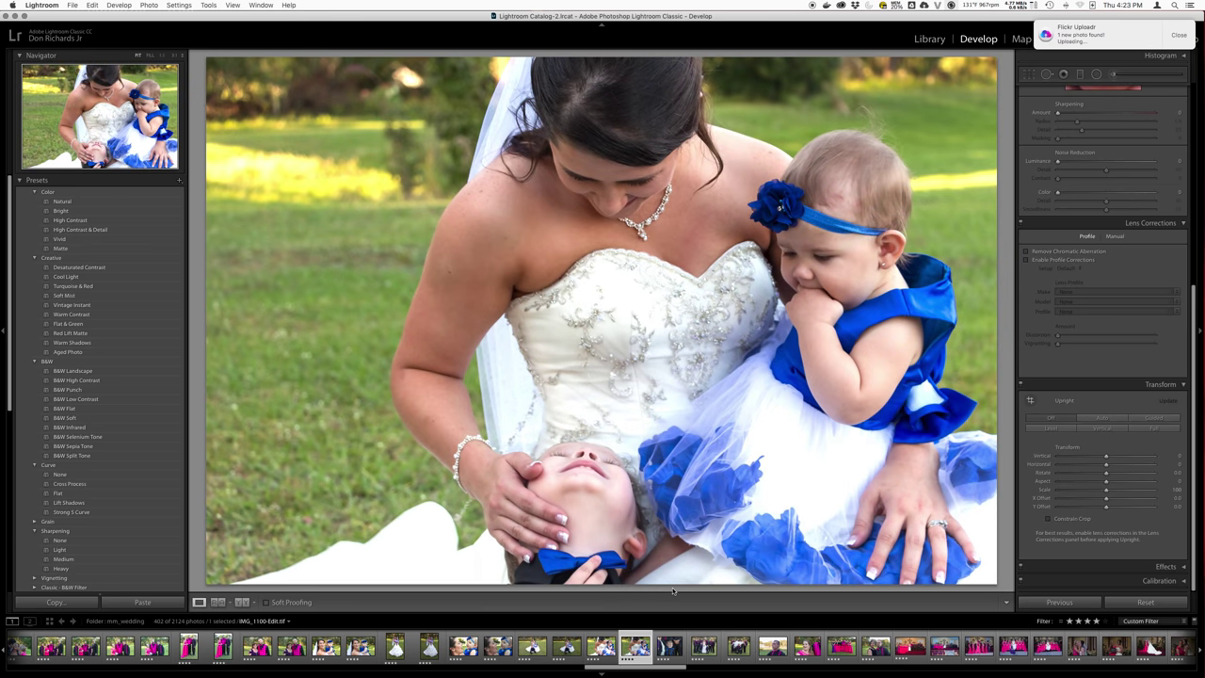
key(Left)
key(Right)
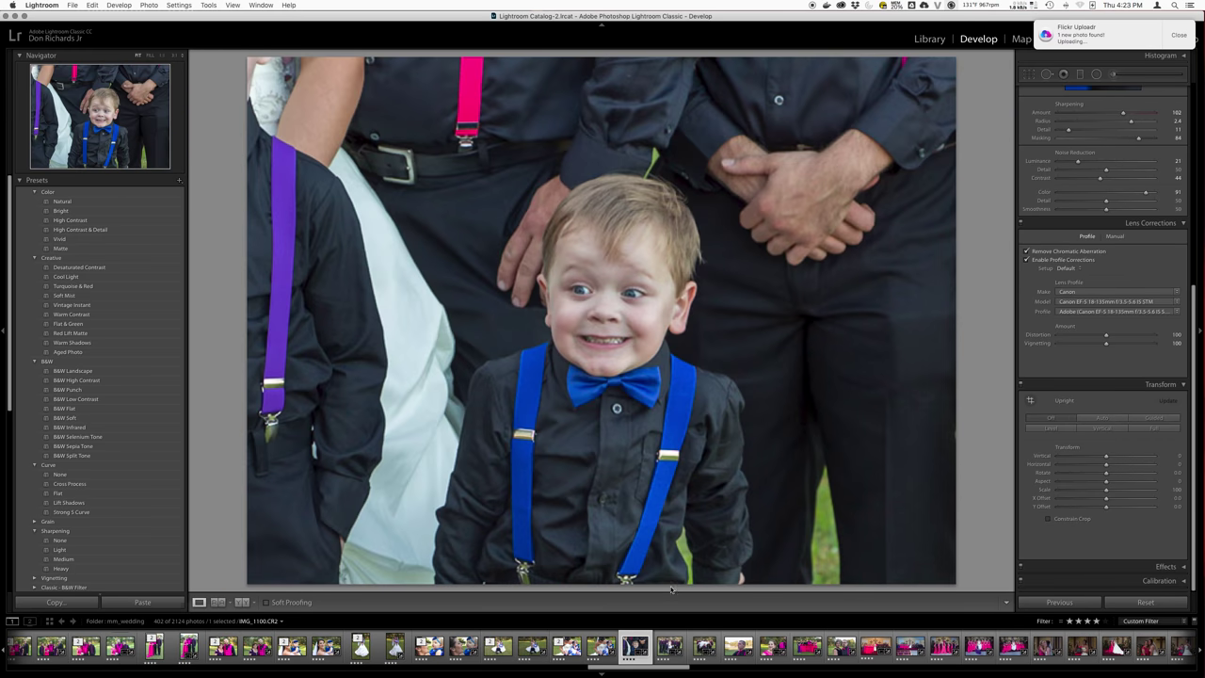